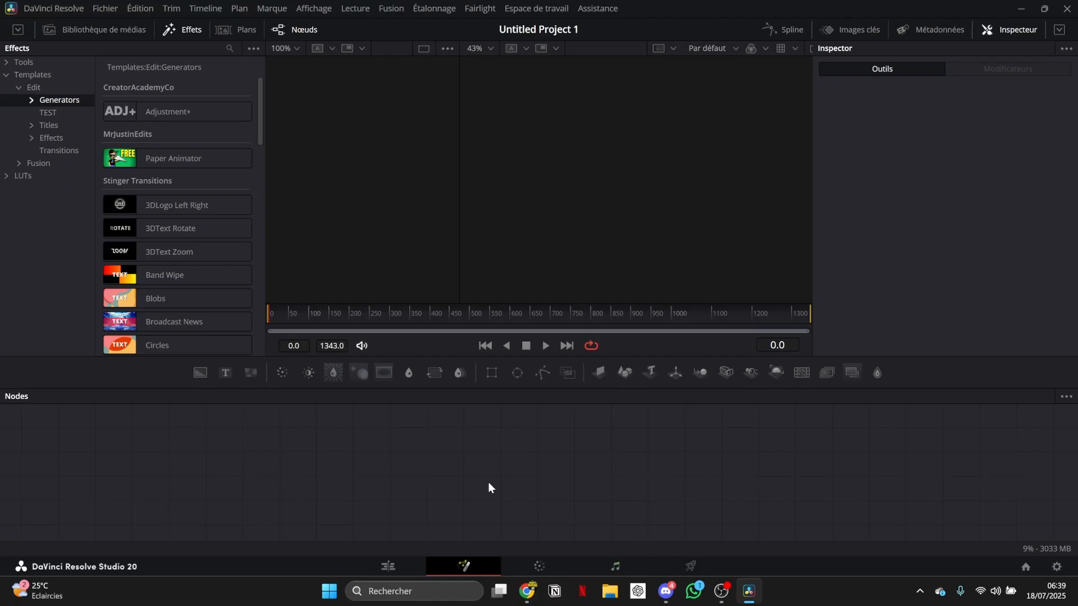
{"action": "scroll", "coordinate": [169, 236], "scroll_direction": "down", "scroll_amount": 10}
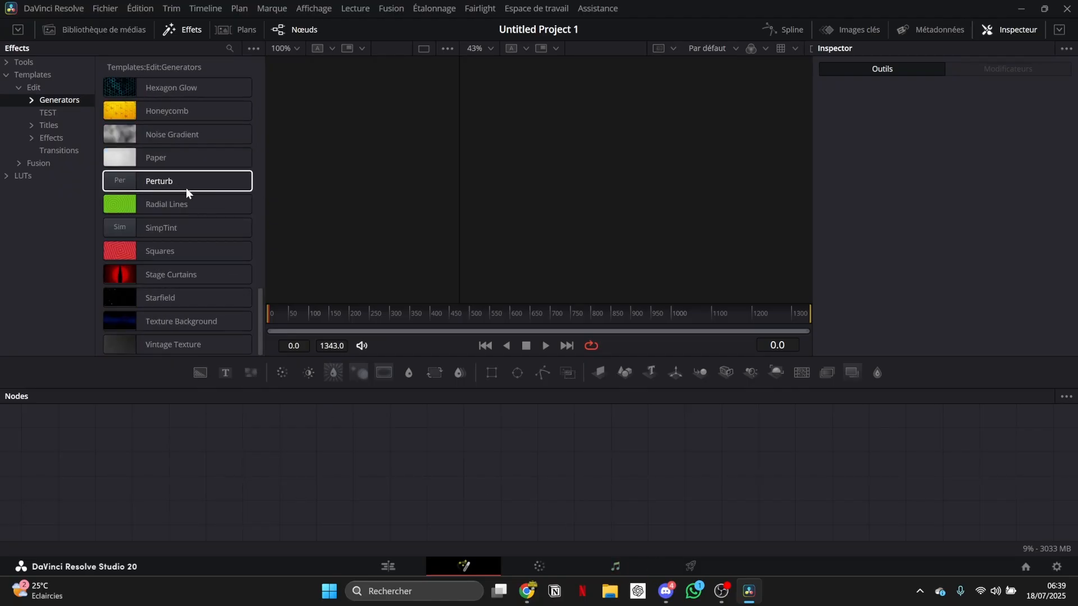
{"action": "scroll", "coordinate": [181, 227], "scroll_direction": "up", "scroll_amount": 6}
{"action": "scroll", "coordinate": [183, 243], "scroll_direction": "down", "scroll_amount": 6}
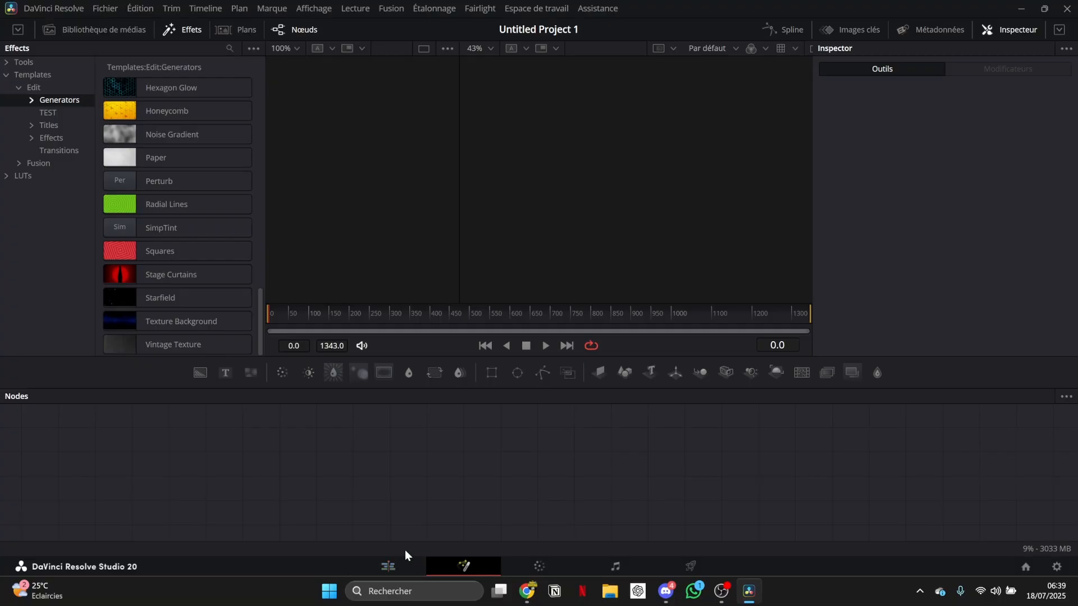
{"action": "key", "text": "shift+4"}
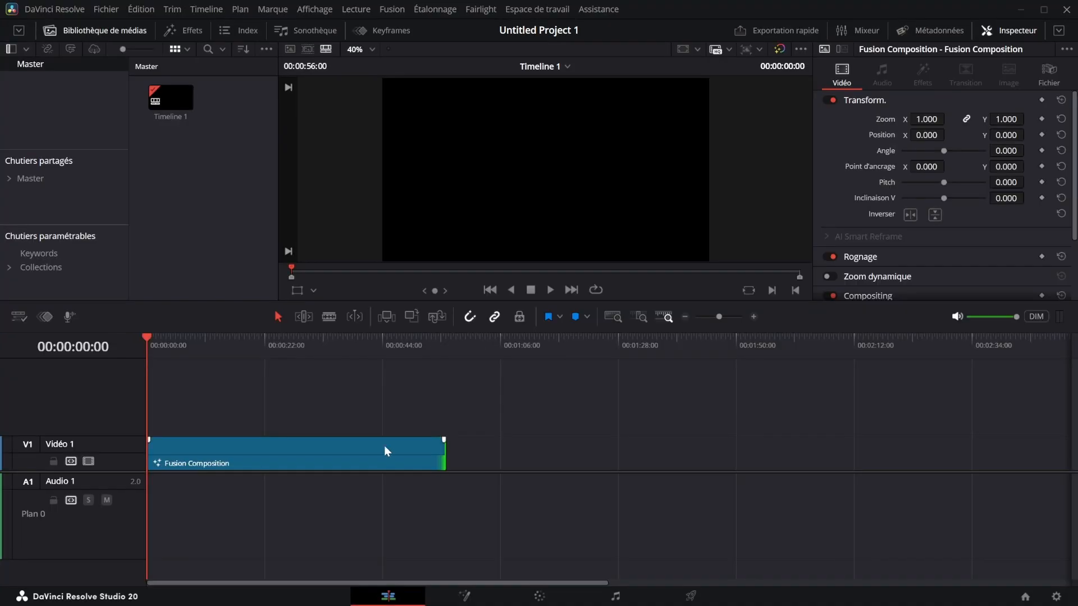
{"action": "key", "text": "shift+5"}
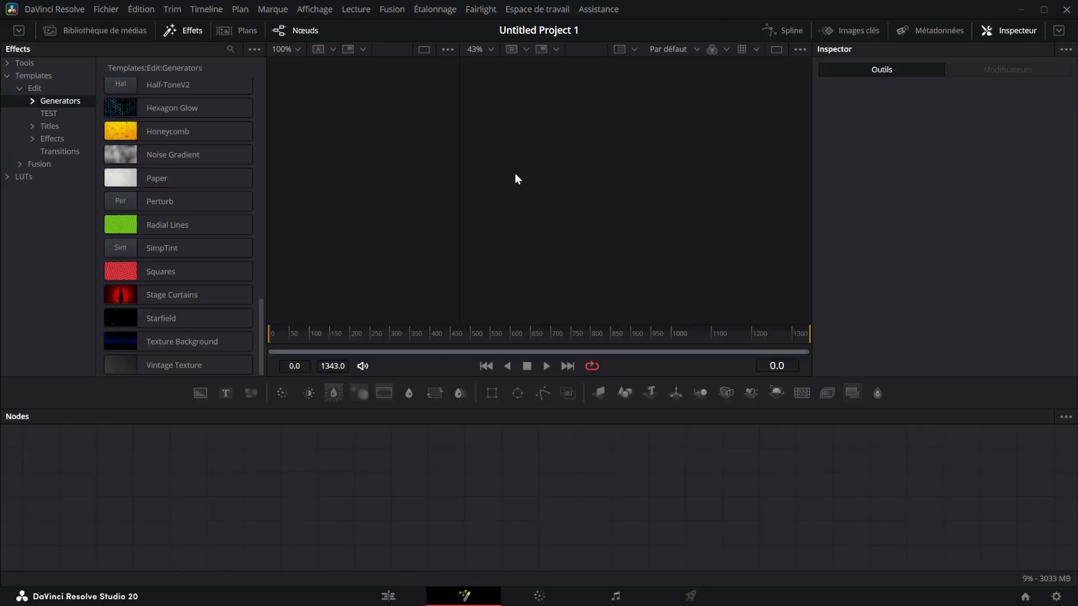
- Add a Text node reading LBDAVINCI to the Fusion composition and enlarge its size to about 0.228
{"action": "left_click", "coordinate": [130, 28]}
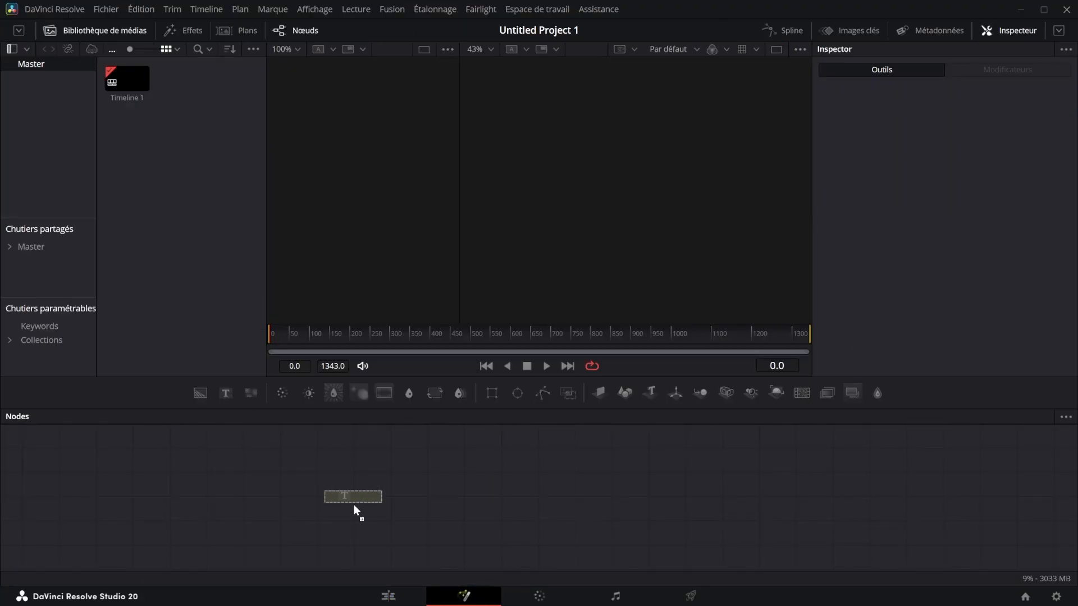
{"action": "left_click_drag", "start_coordinate": [354, 505], "coordinate": [354, 506]}
{"action": "type", "text": "LBDAVINCI"}
{"action": "left_click", "coordinate": [976, 310]}
{"action": "left_click_drag", "start_coordinate": [928, 358], "coordinate": [951, 357]}
- Change the colour of the LBDAVINCI text to dark red
{"action": "left_click", "coordinate": [487, 49]}
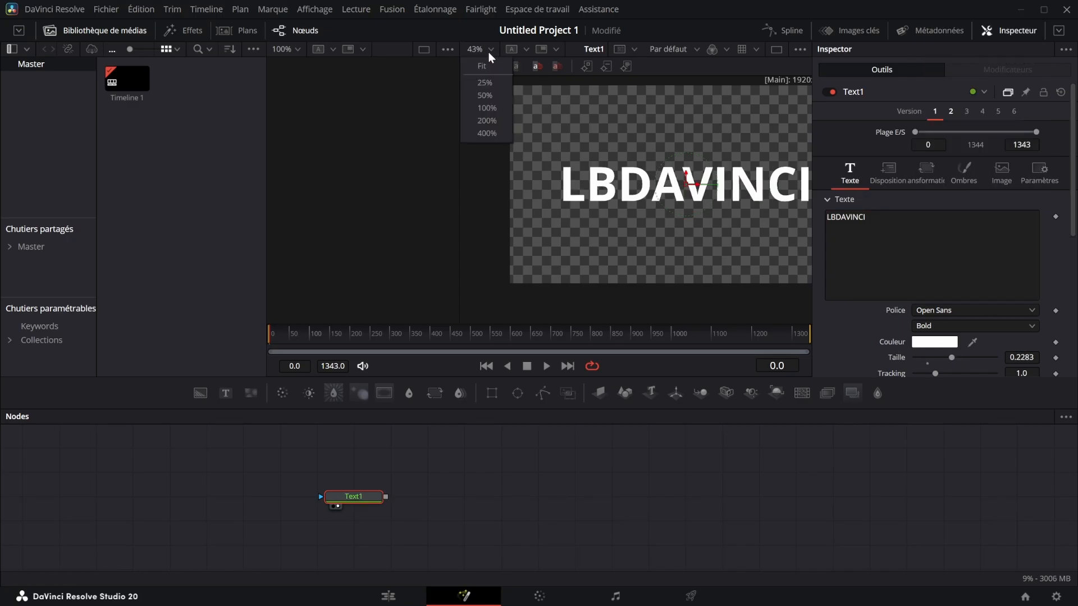
{"action": "left_click", "coordinate": [479, 82]}
{"action": "left_click", "coordinate": [776, 49]}
{"action": "left_click", "coordinate": [935, 341]}
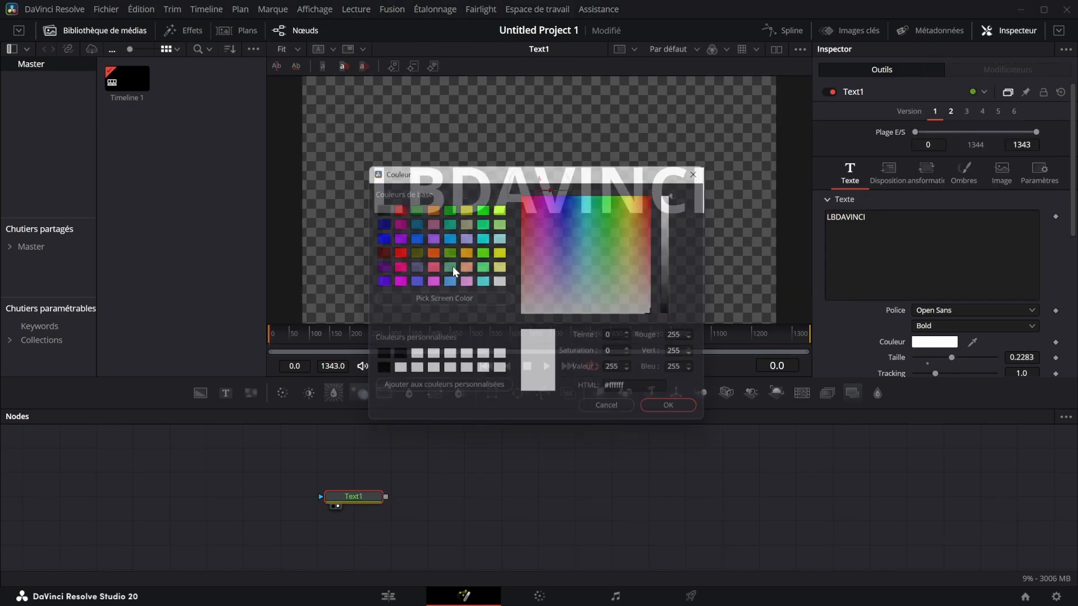
{"action": "left_click", "coordinate": [393, 205]}
{"action": "left_click", "coordinate": [681, 415]}
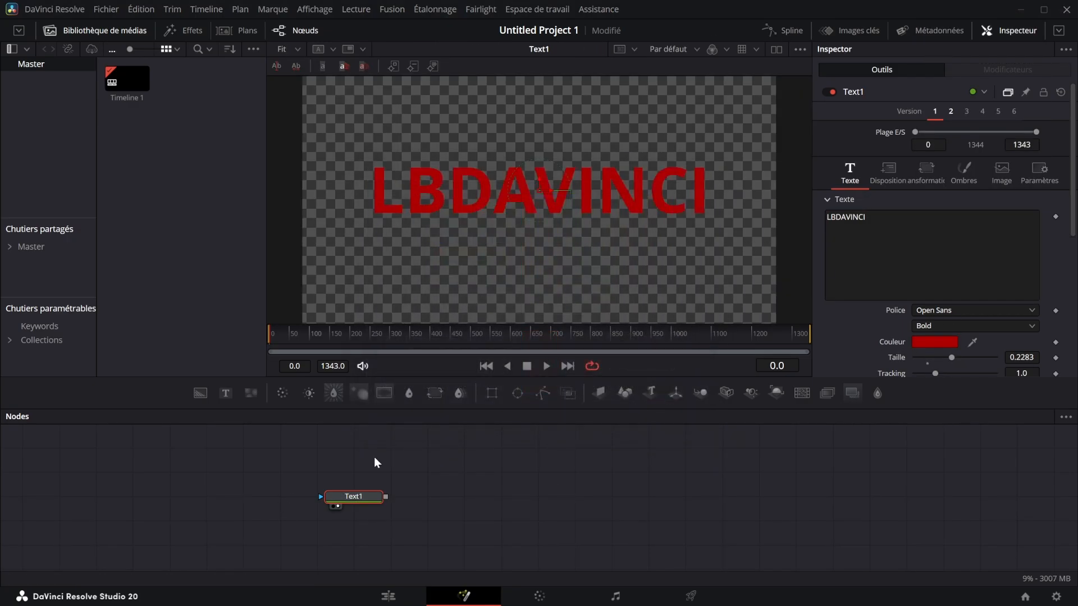
- Add a Soft Glow after the text and mask it with a rectangle narrowed to a width of about 0.052
{"action": "left_click", "coordinate": [853, 393]}
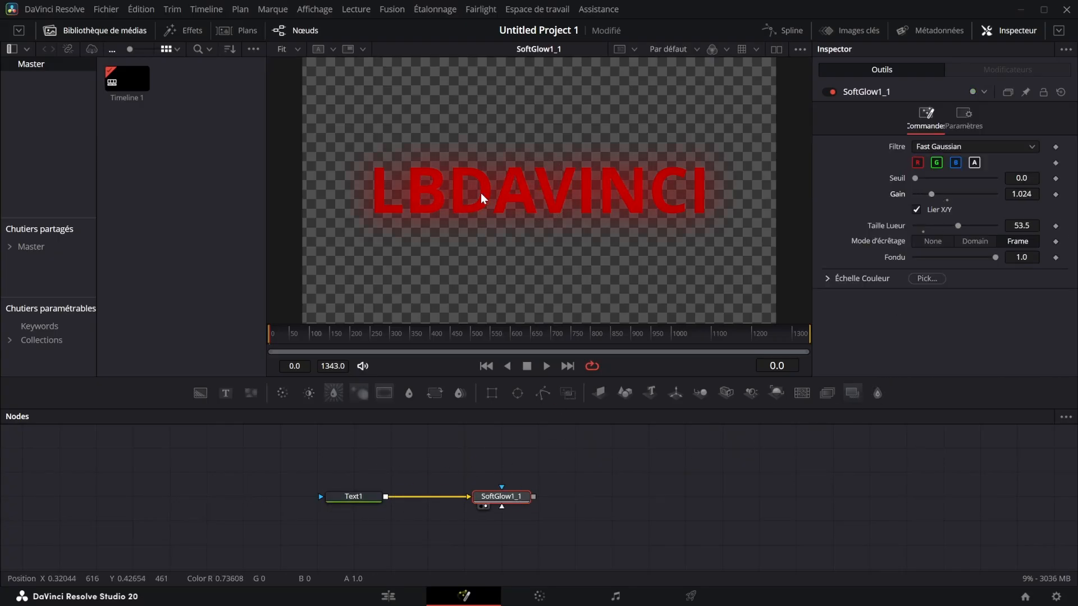
{"action": "left_click", "coordinate": [491, 393]}
{"action": "left_click_drag", "start_coordinate": [657, 165], "coordinate": [552, 173]}
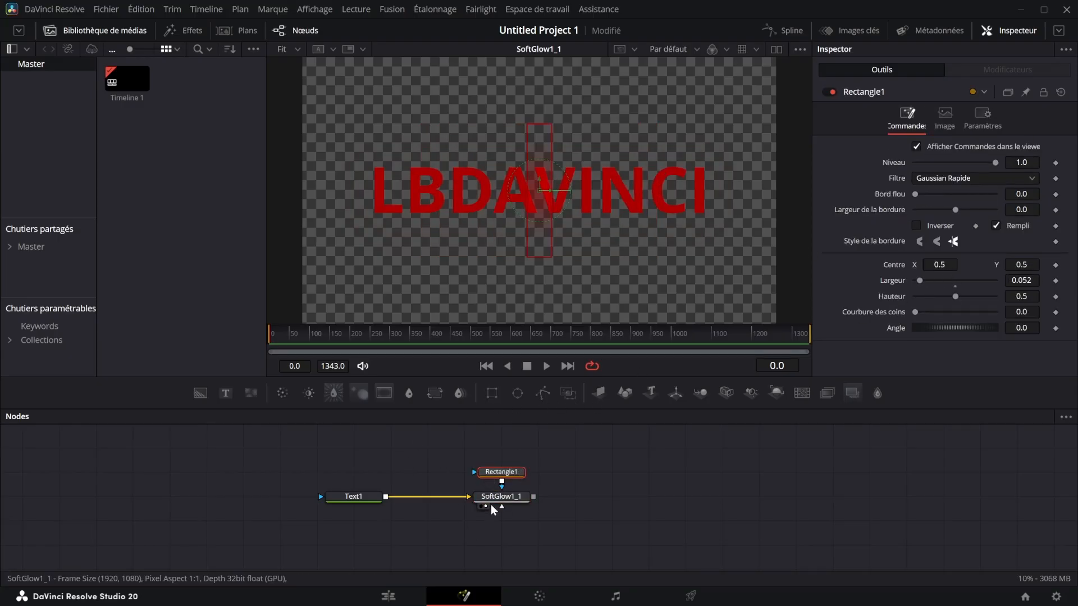
- Shape the rectangle mask into a slanted band: height 1.0, width about 0.047, angle -23.5, soft edge about 0.03, centred near X 0.484
{"action": "left_click_drag", "start_coordinate": [955, 297], "coordinate": [949, 327]}
{"action": "mouse_move", "coordinate": [920, 280]}
{"action": "left_mouse_down"}
{"action": "mouse_move", "coordinate": [940, 281]}
{"action": "mouse_move", "coordinate": [919, 280]}
{"action": "left_mouse_up"}
{"action": "left_click_drag", "start_coordinate": [914, 194], "coordinate": [946, 194]}
{"action": "left_click_drag", "start_coordinate": [923, 283], "coordinate": [926, 278]}
{"action": "left_click", "coordinate": [502, 472]}
{"action": "mouse_move", "coordinate": [541, 190]}
{"action": "left_mouse_down"}
{"action": "mouse_move", "coordinate": [397, 187]}
{"action": "mouse_move", "coordinate": [584, 205]}
{"action": "mouse_move", "coordinate": [541, 212]}
{"action": "left_mouse_up"}
- Raise the gain of the Soft Glow to about 2.165
{"action": "left_click", "coordinate": [523, 486]}
{"action": "left_click", "coordinate": [517, 505]}
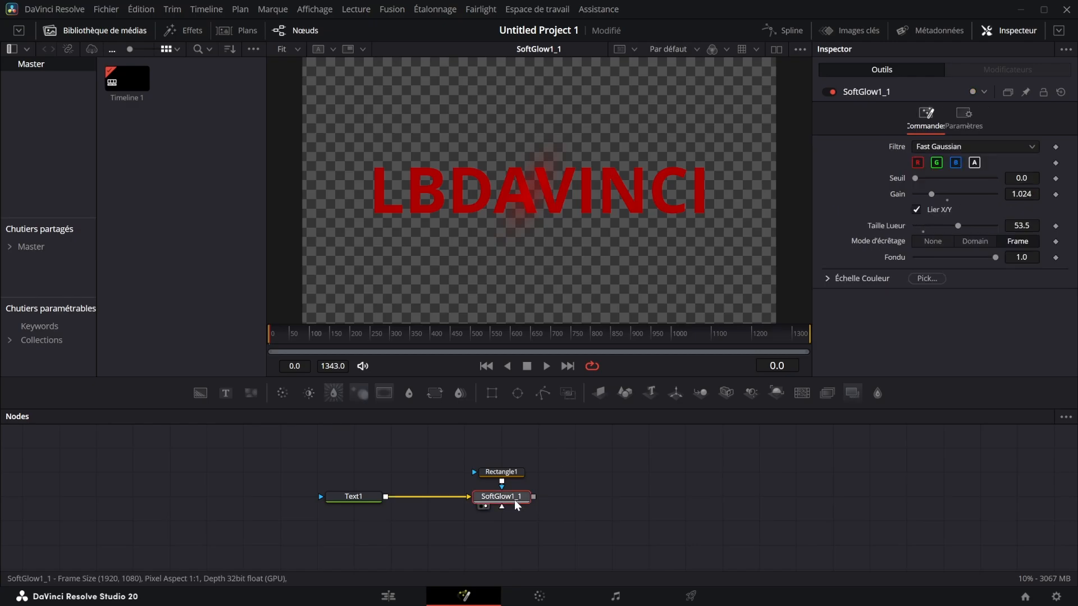
{"action": "left_click_drag", "start_coordinate": [944, 194], "coordinate": [949, 199]}
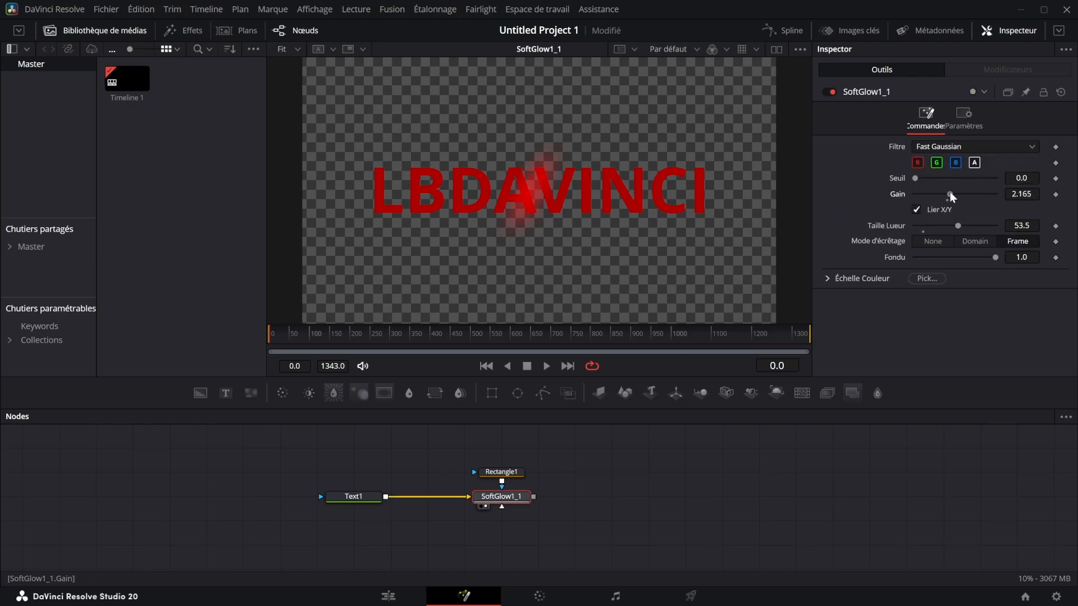
- Make room before the Soft Glow and its mask, and add a Détection des contours node fed by Text1
{"action": "left_click_drag", "start_coordinate": [622, 528], "coordinate": [458, 447]}
{"action": "left_click_drag", "start_coordinate": [501, 497], "coordinate": [612, 496]}
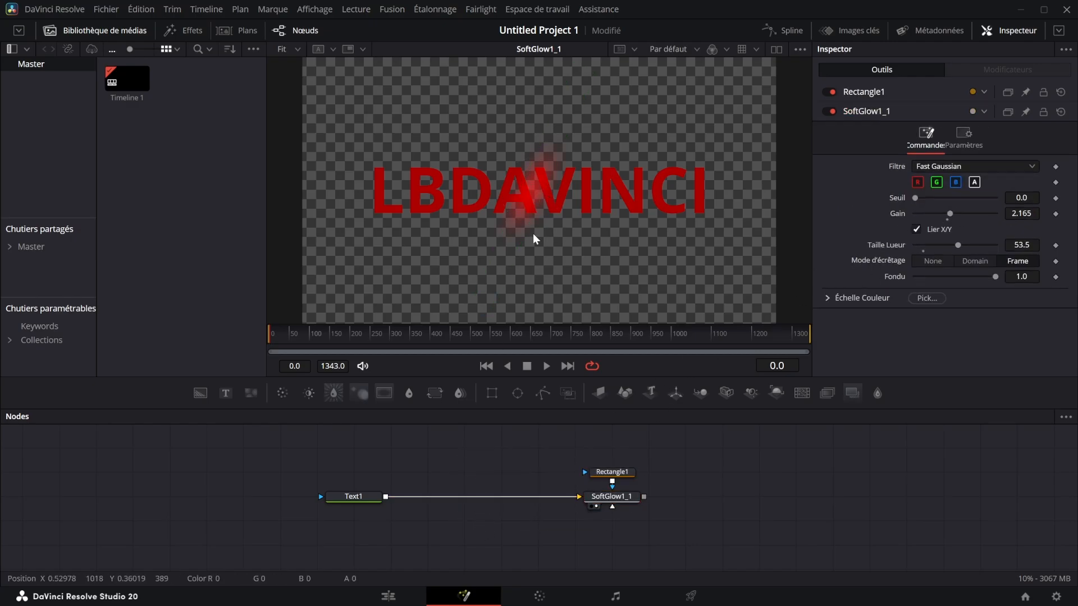
{"action": "key", "text": "shift+space"}
{"action": "type", "text": "d"}
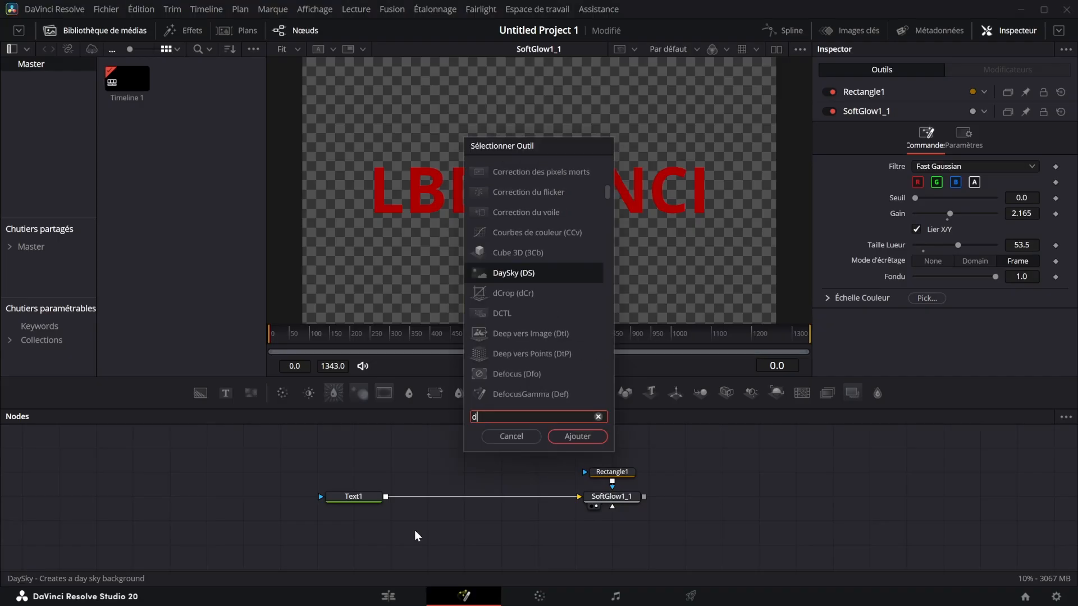
{"action": "type", "text": "éte"}
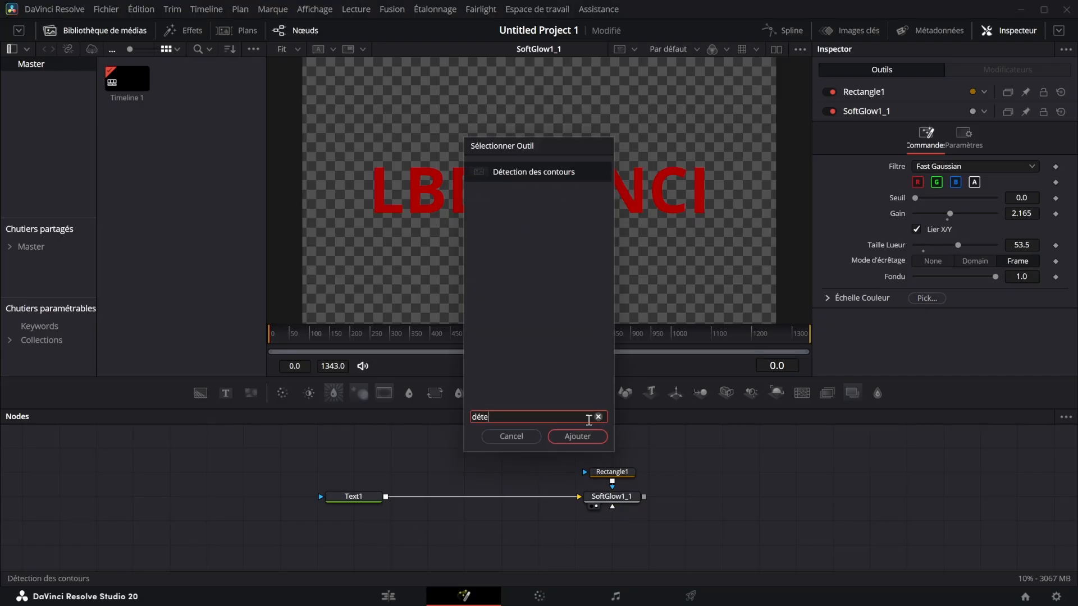
{"action": "left_click", "coordinate": [577, 436]}
{"action": "left_click_drag", "start_coordinate": [385, 497], "coordinate": [395, 542]}
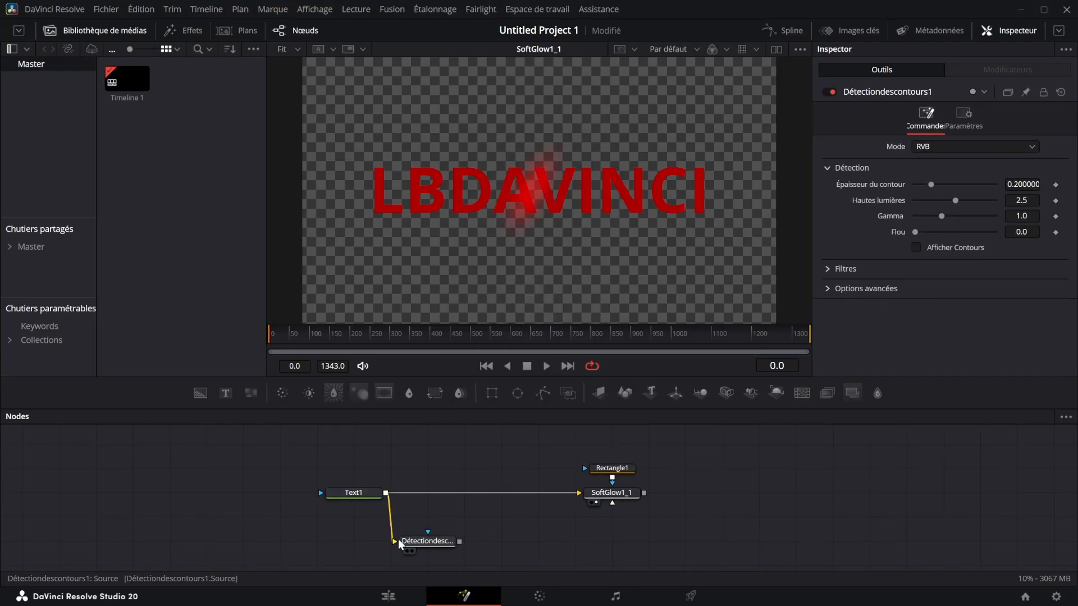
- Merge the contour detection output into the connection between Text1 and the Soft Glow, placing the detection node beneath the merge
{"action": "left_click_drag", "start_coordinate": [460, 541], "coordinate": [539, 493]}
{"action": "left_click_drag", "start_coordinate": [498, 539], "coordinate": [464, 493]}
{"action": "left_click_drag", "start_coordinate": [428, 541], "coordinate": [475, 538]}
- Swap the inputs of Merge1 so the text is the foreground and the contour detection is the background
{"action": "left_click", "coordinate": [464, 493]}
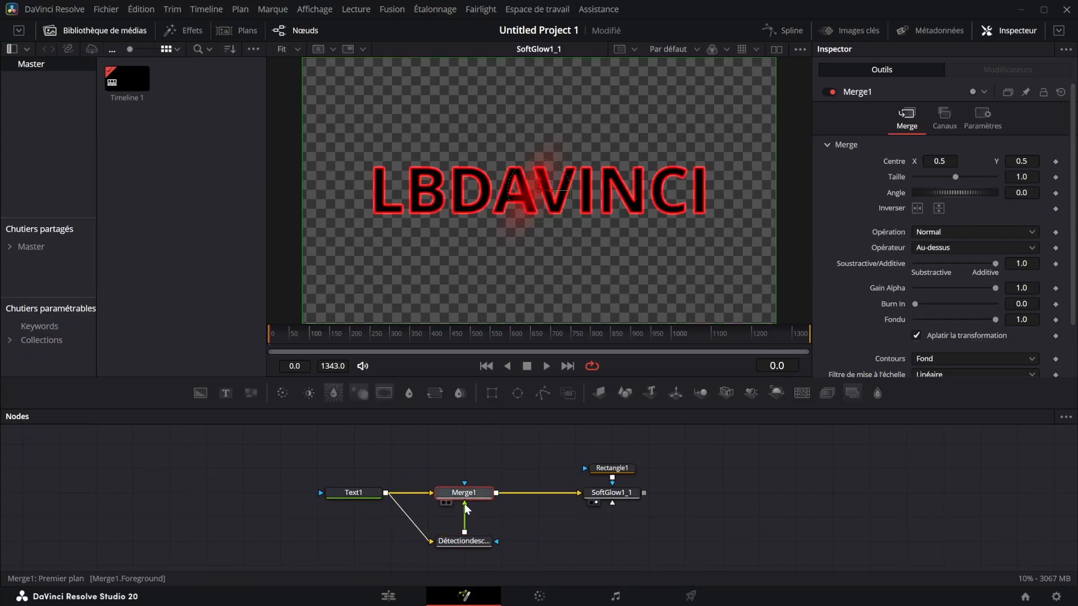
{"action": "key", "text": "ctrl+t"}
{"action": "key", "text": "ctrl+t"}
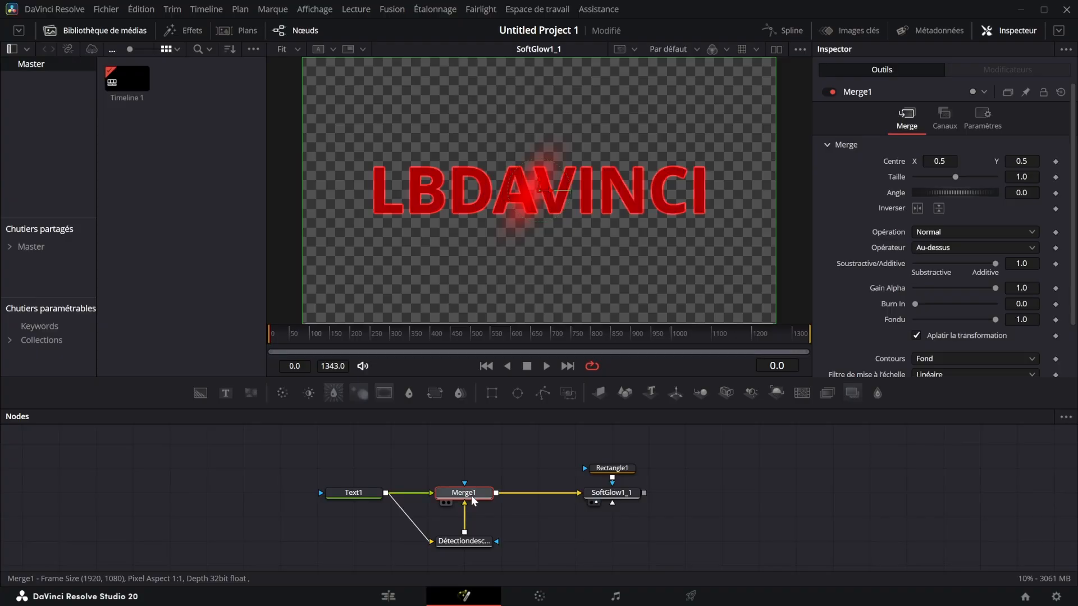
{"action": "key", "text": "ctrl+t"}
{"action": "key", "text": "ctrl+t"}
{"action": "key", "text": "ctrl+t"}
{"action": "key", "text": "ctrl+t"}
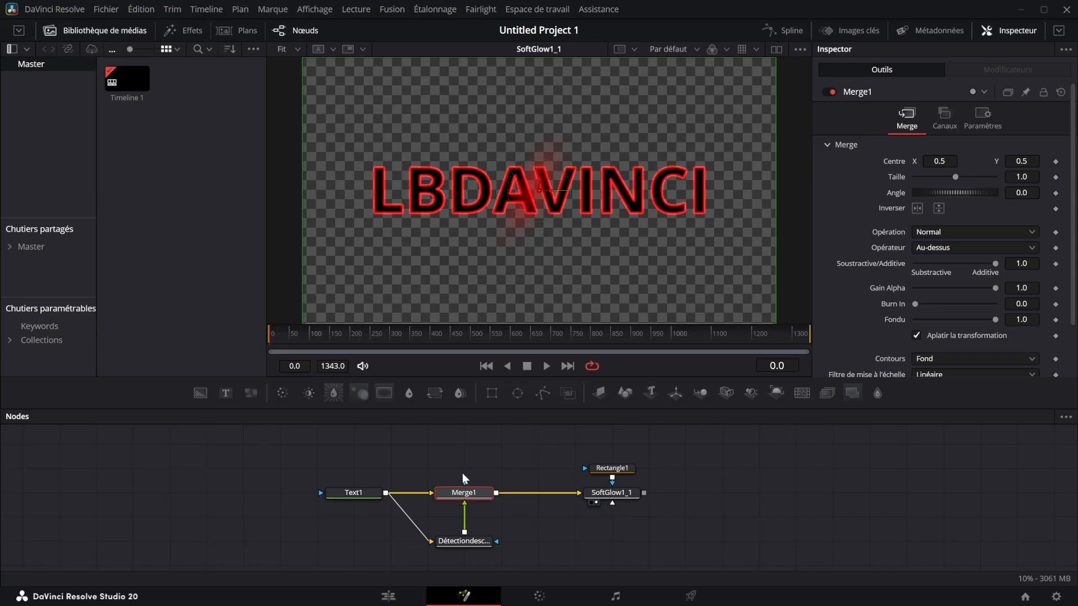
{"action": "key", "text": "ctrl+t"}
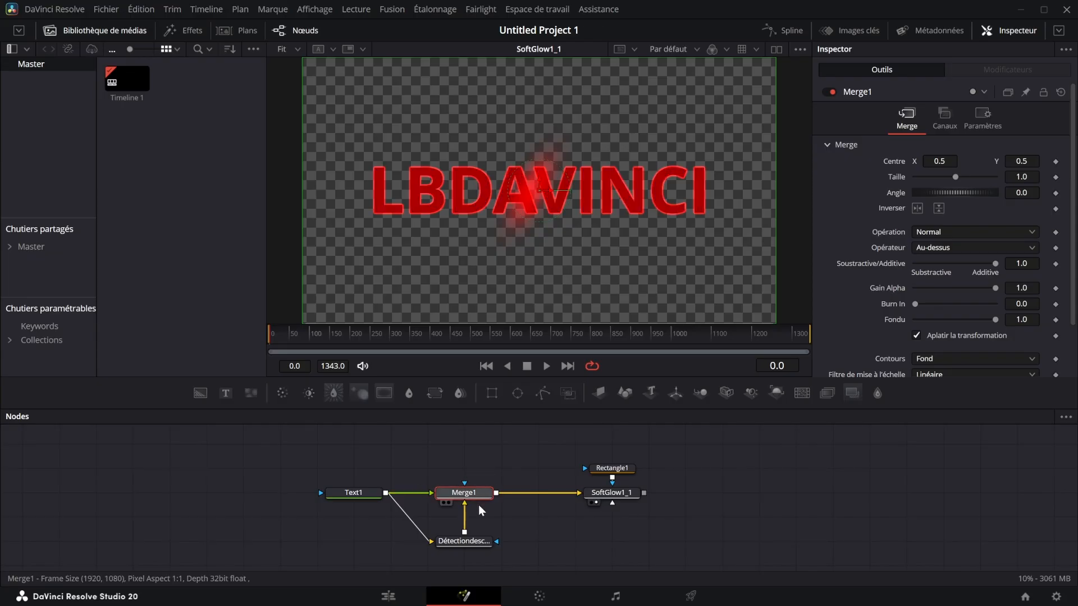
- Set the contour detection to Nuances de gris mode with Gamma 0.5, Hautes lumières 5.0 and Épaisseur du contour 0.09
{"action": "left_click", "coordinate": [464, 542]}
{"action": "left_click", "coordinate": [934, 148]}
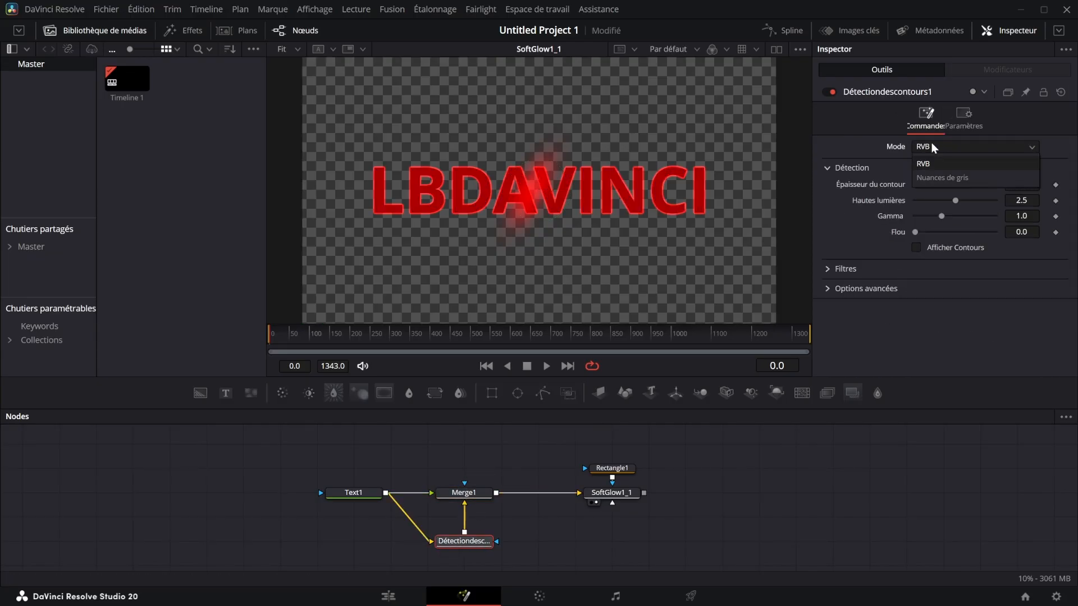
{"action": "left_click", "coordinate": [943, 177]}
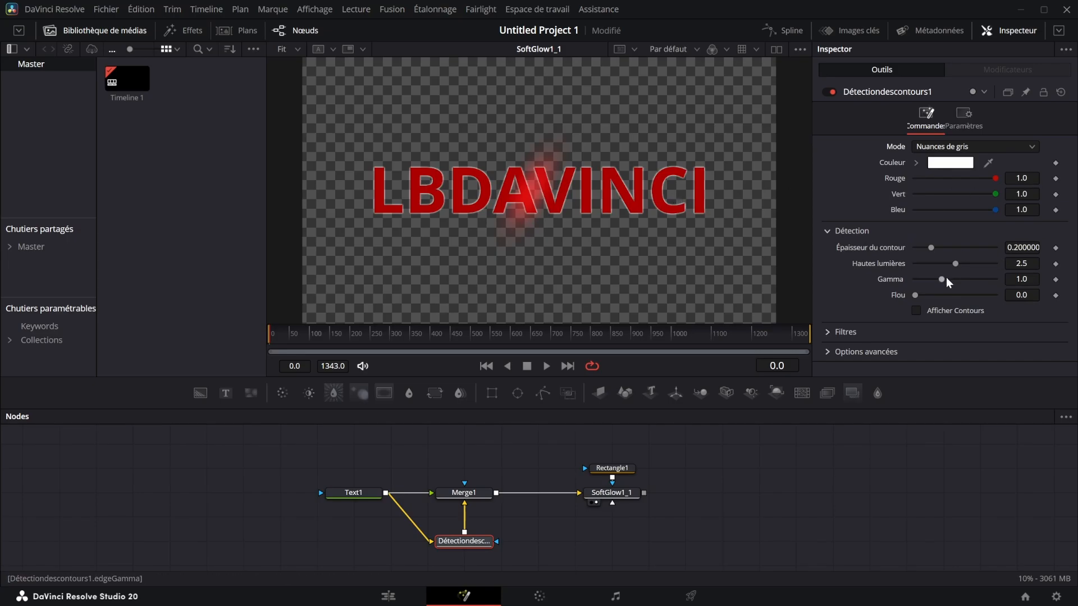
{"action": "left_click_drag", "start_coordinate": [942, 279], "coordinate": [705, 293]}
{"action": "left_click_drag", "start_coordinate": [956, 264], "coordinate": [1033, 264]}
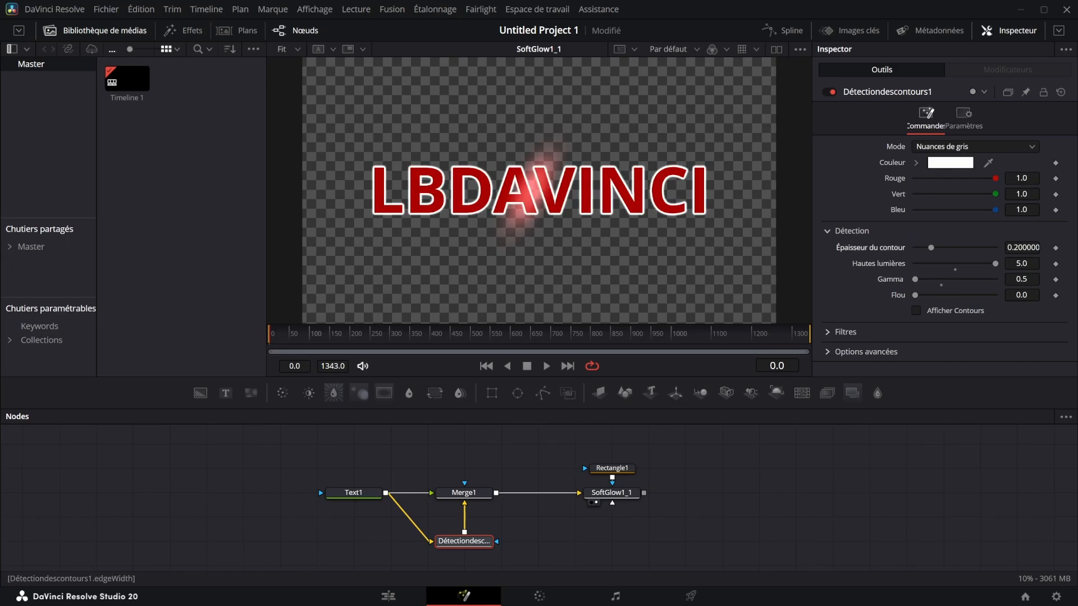
{"action": "type", "text": "0.09"}
{"action": "key", "text": "Return"}
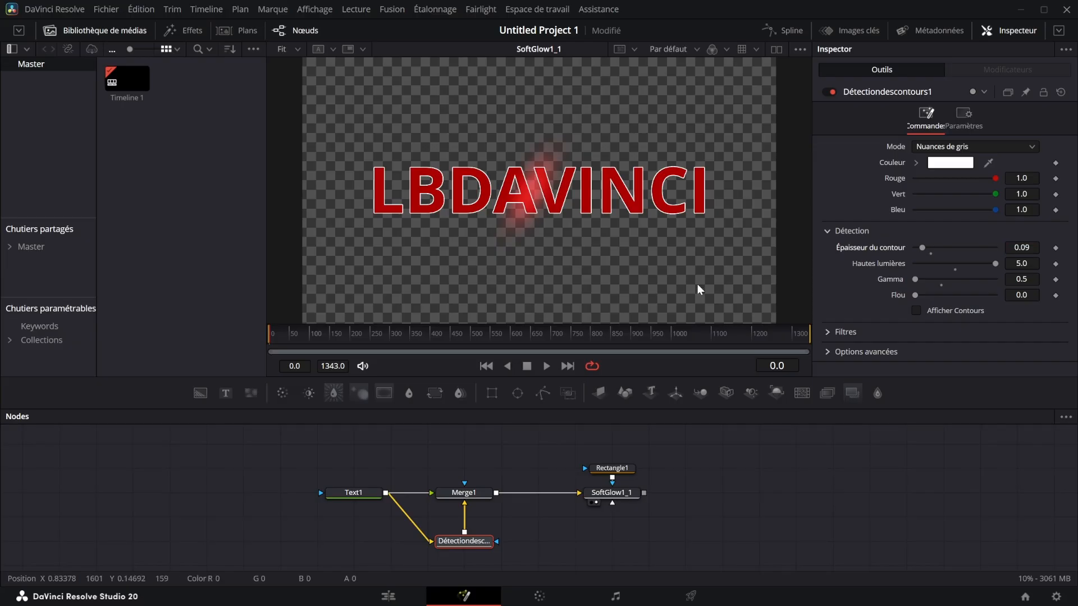
- Connect Rectangle1 as a mask to the contour detection node too, and shift the rectangle onto the letter D
{"action": "left_click_drag", "start_coordinate": [612, 468], "coordinate": [612, 444]}
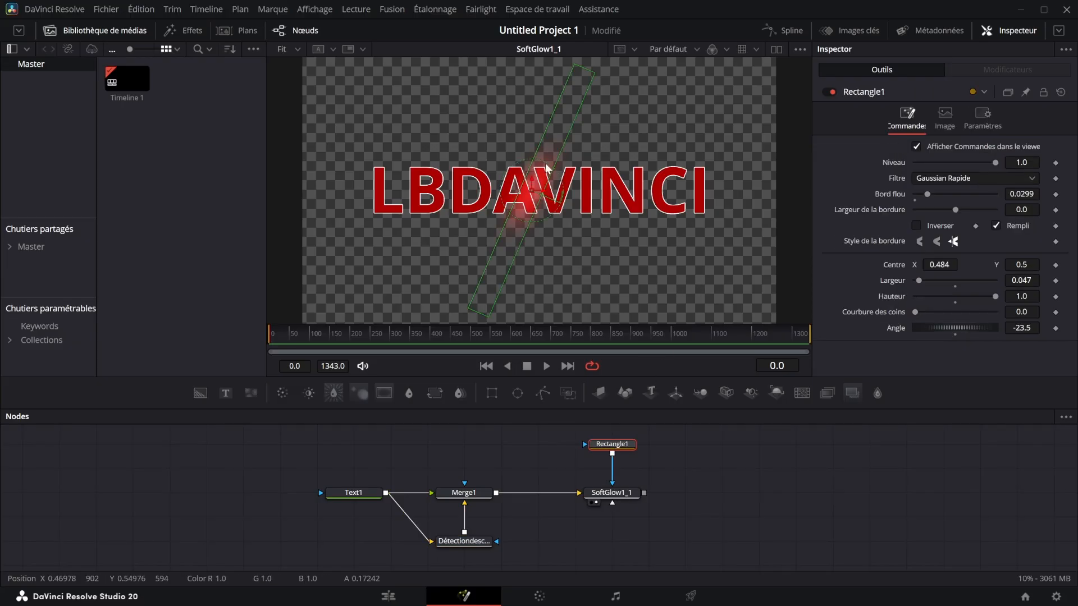
{"action": "left_click", "coordinate": [773, 470]}
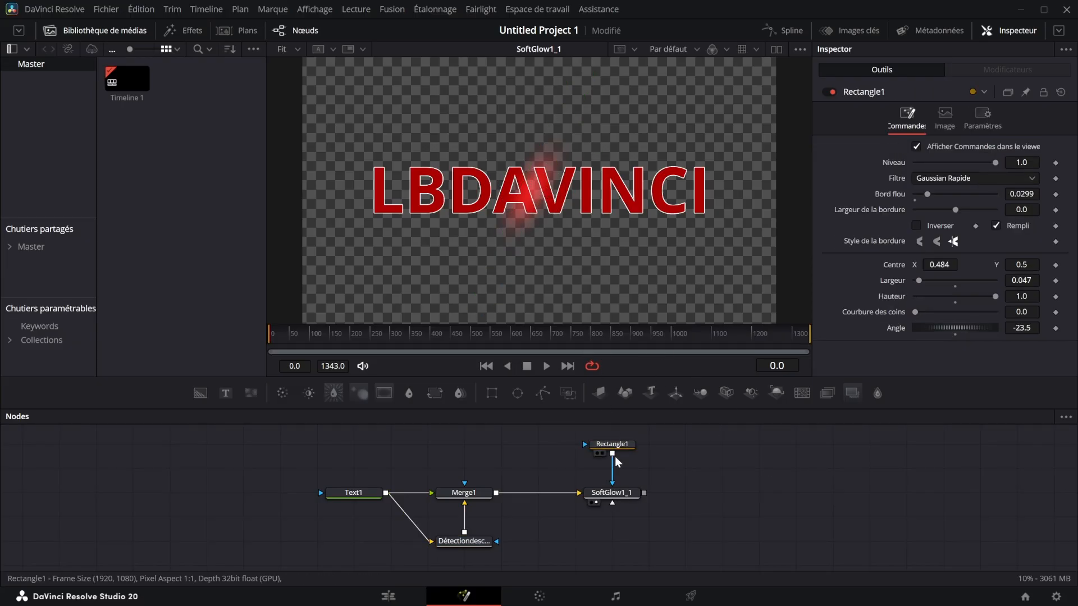
{"action": "left_click_drag", "start_coordinate": [613, 453], "coordinate": [496, 542]}
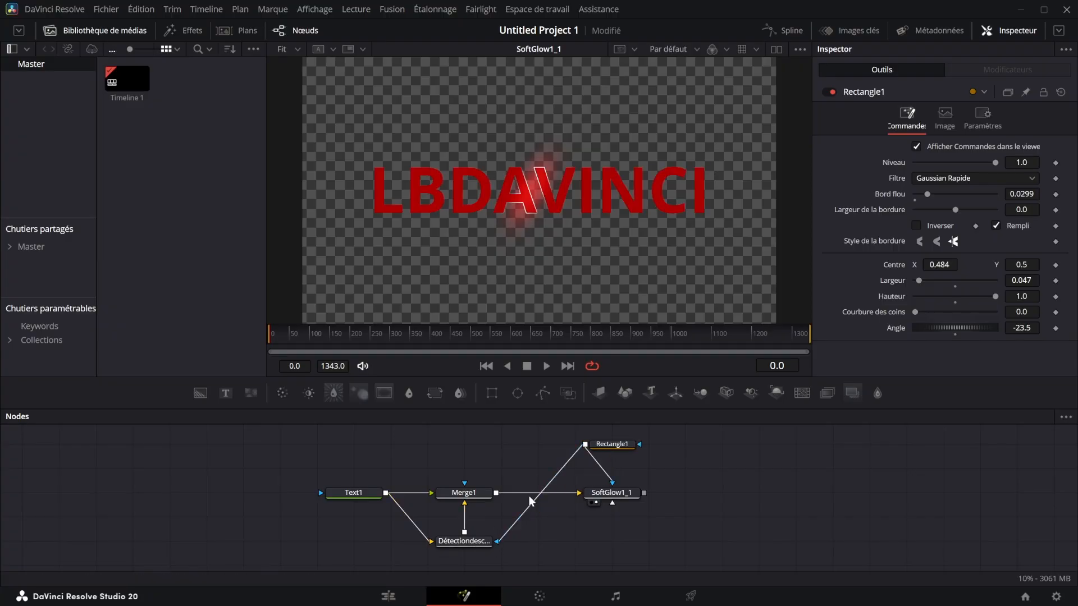
{"action": "left_click", "coordinate": [612, 444]}
{"action": "left_click_drag", "start_coordinate": [541, 193], "coordinate": [476, 220]}
{"action": "left_click", "coordinate": [771, 494]}
- Move Text1 away from the merge and insert an ExponentialGlow node directly after it
{"action": "left_click_drag", "start_coordinate": [353, 499], "coordinate": [206, 499]}
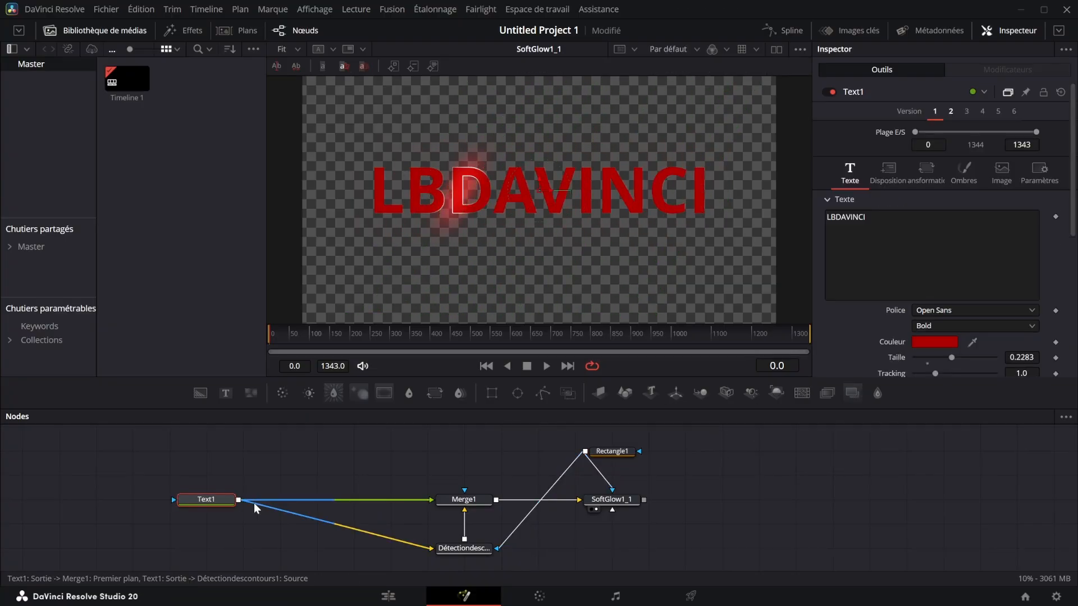
{"action": "key", "text": "shift+space"}
{"action": "type", "text": "exponentialglow"}
{"action": "left_click", "coordinate": [578, 436]}
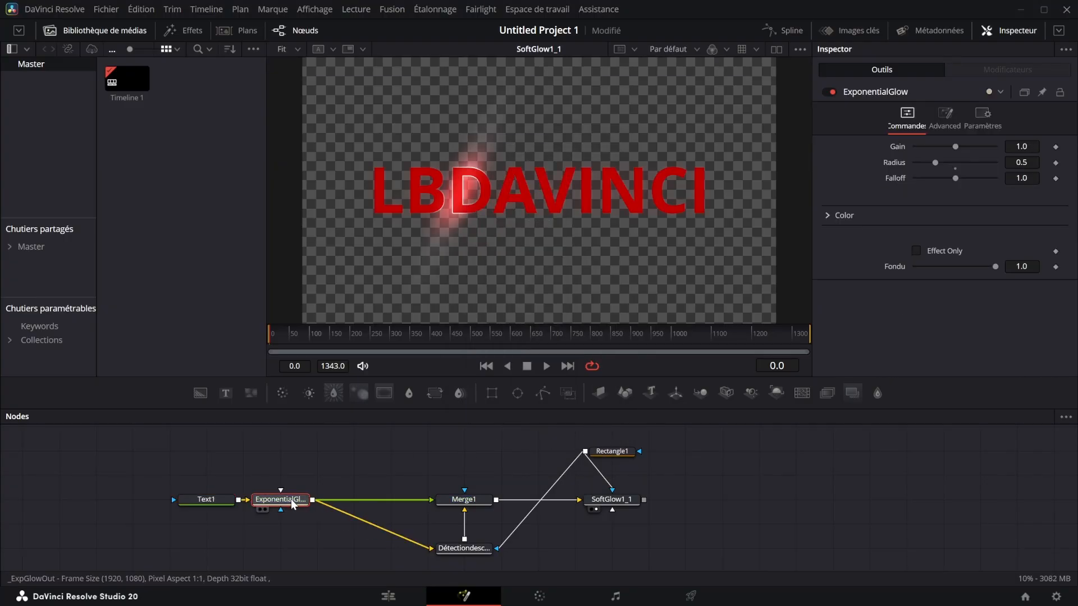
- Set the ExponentialGlow to gain 0.98 and falloff 0.938, with a saturated red glow tint
{"action": "left_click_drag", "start_coordinate": [956, 179], "coordinate": [938, 175]}
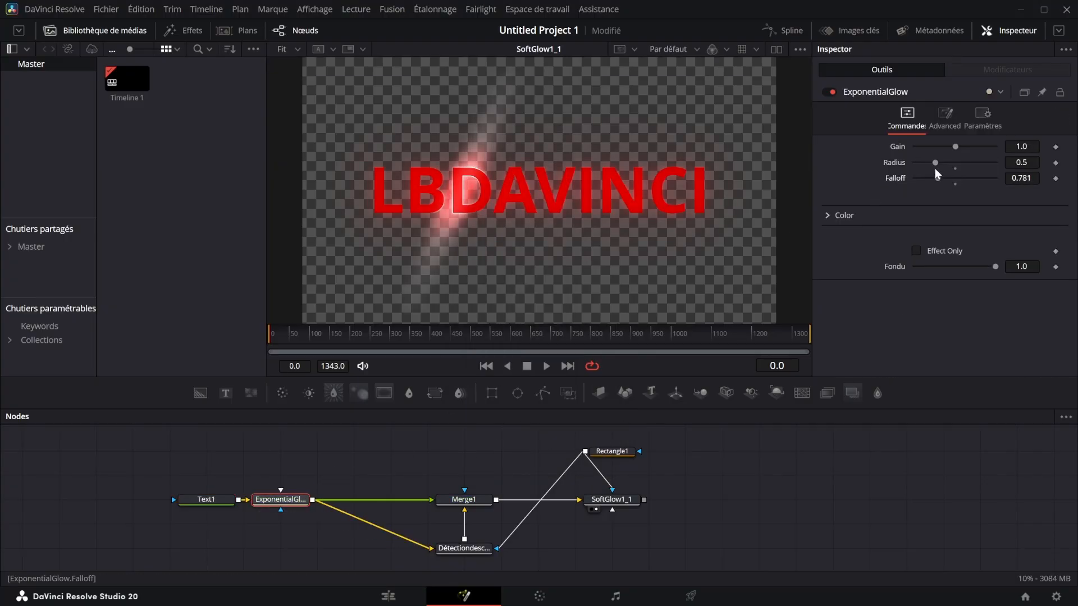
{"action": "left_click", "coordinate": [950, 179]}
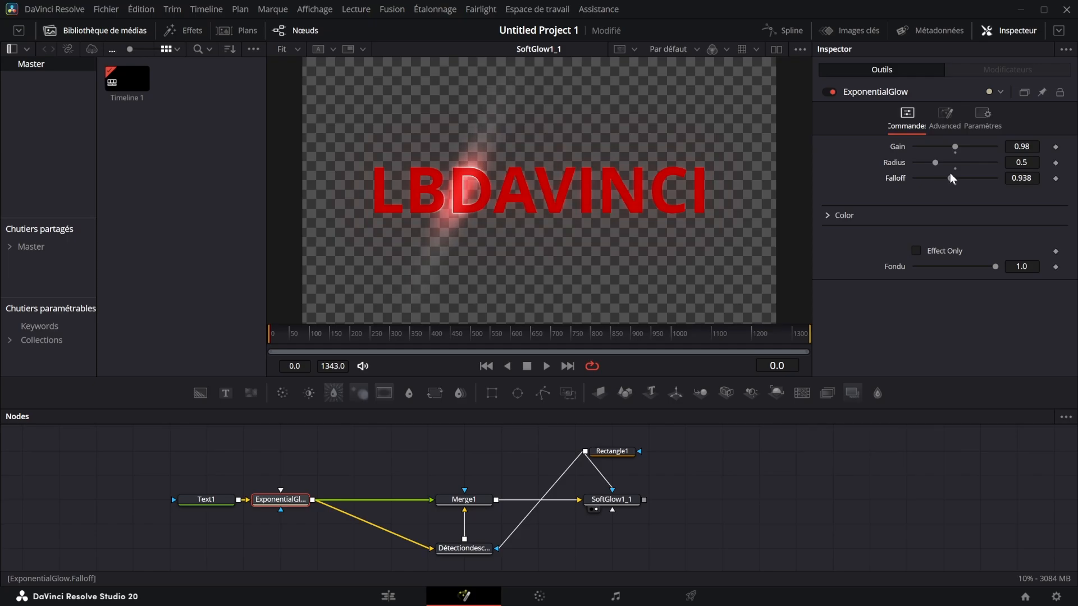
{"action": "left_click", "coordinate": [910, 215]}
{"action": "mouse_move", "coordinate": [992, 291]}
{"action": "left_mouse_down"}
{"action": "mouse_move", "coordinate": [977, 269]}
{"action": "mouse_move", "coordinate": [1027, 264]}
{"action": "mouse_move", "coordinate": [1014, 264]}
{"action": "left_mouse_up"}
- Move the rectangle mask onto the letter B and set the ExponentialGlow's falloff to 1.6 and gain to 2.27
{"action": "left_click", "coordinate": [612, 451]}
{"action": "left_click_drag", "start_coordinate": [478, 166], "coordinate": [427, 162]}
{"action": "left_click", "coordinate": [281, 500]}
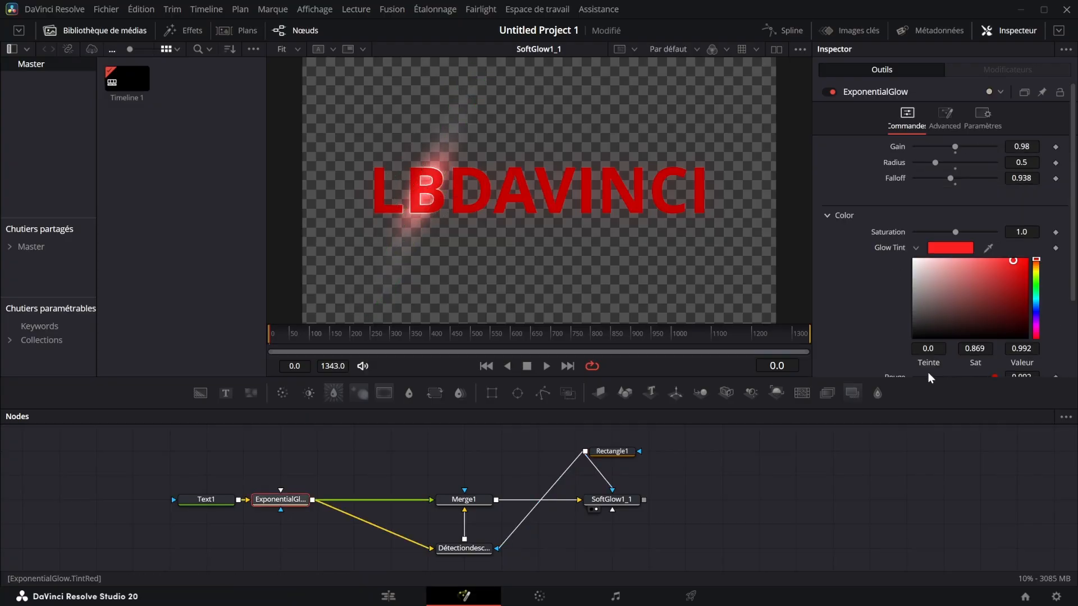
{"action": "left_click_drag", "start_coordinate": [954, 178], "coordinate": [968, 149]}
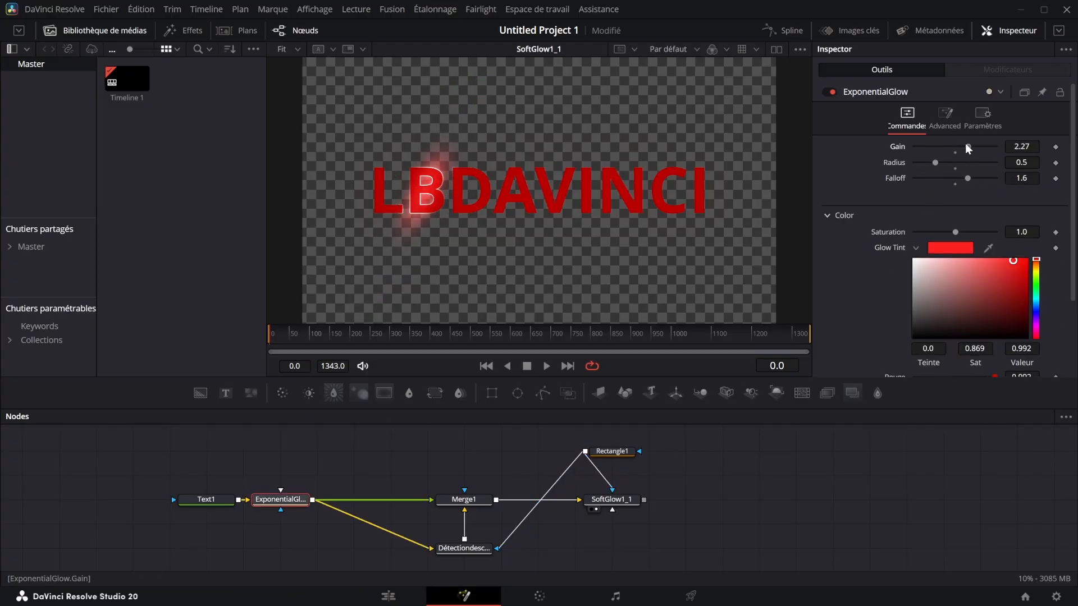
- Duplicate the Soft Glow node after itself without the mask and lower the copy's gain to about 0.276
{"action": "left_click", "coordinate": [612, 499]}
{"action": "key", "text": "ctrl+c"}
{"action": "key", "text": "ctrl+v"}
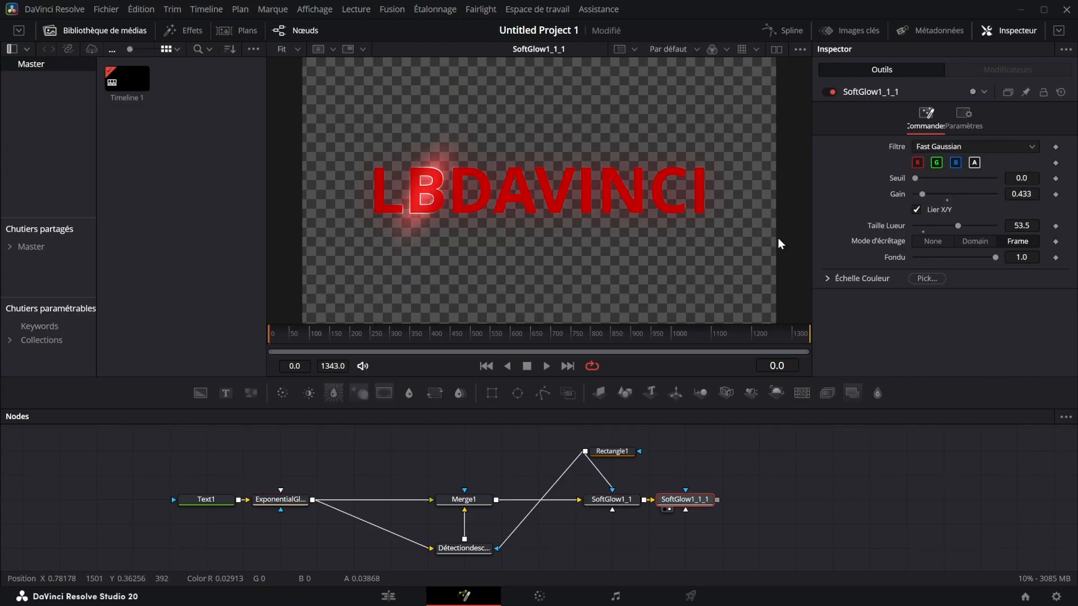
{"action": "left_click_drag", "start_coordinate": [930, 199], "coordinate": [921, 200]}
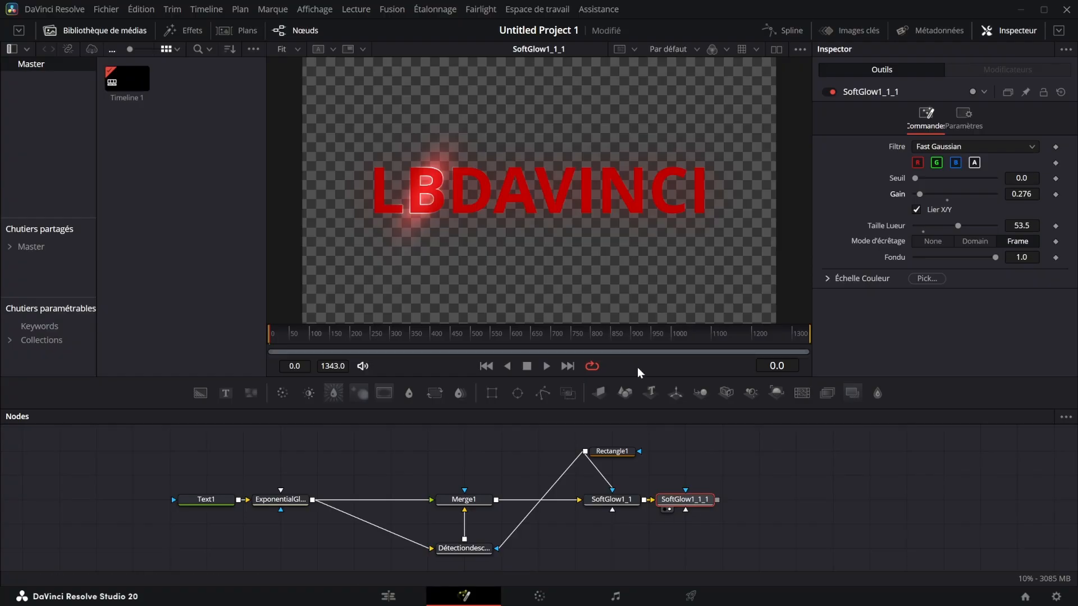
- Insert a Color Corrector node after ExponentialGlow and tint its master range towards magenta with an intensity of about 0.49
{"action": "left_click", "coordinate": [280, 499]}
{"action": "left_click", "coordinate": [283, 394]}
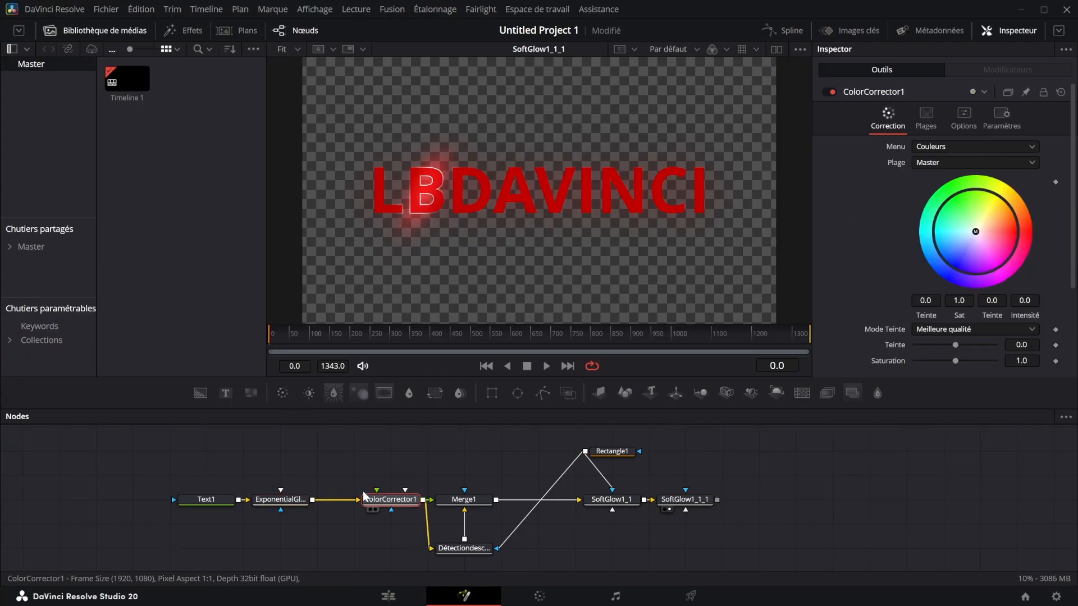
{"action": "left_click_drag", "start_coordinate": [904, 233], "coordinate": [970, 269]}
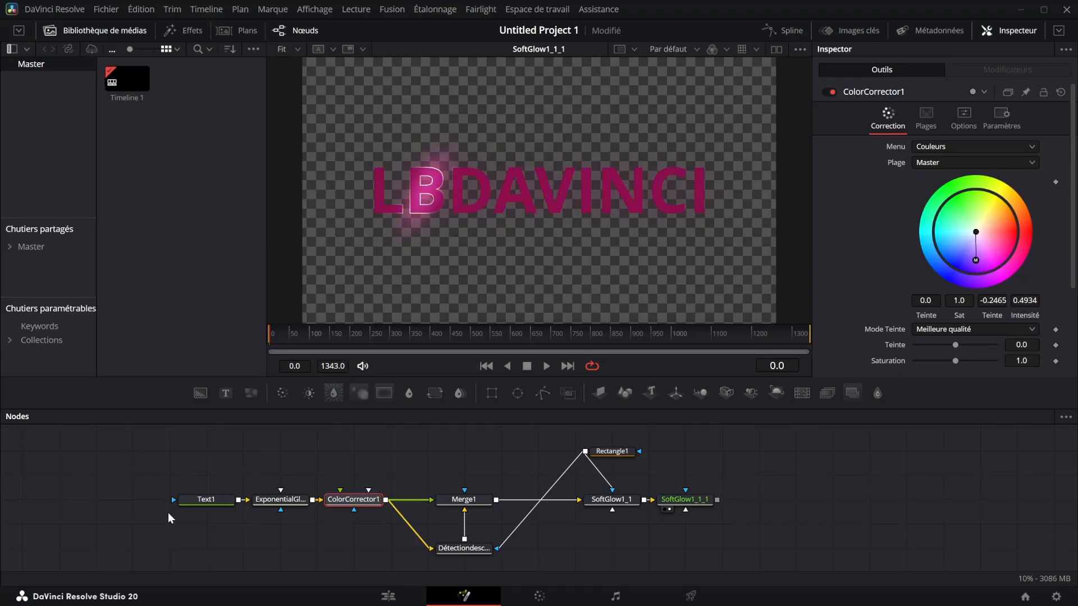
- Change Text1's shading type to Dégradé and shift the Color Corrector's tint to orange
{"action": "left_click", "coordinate": [221, 501]}
{"action": "left_click", "coordinate": [964, 170]}
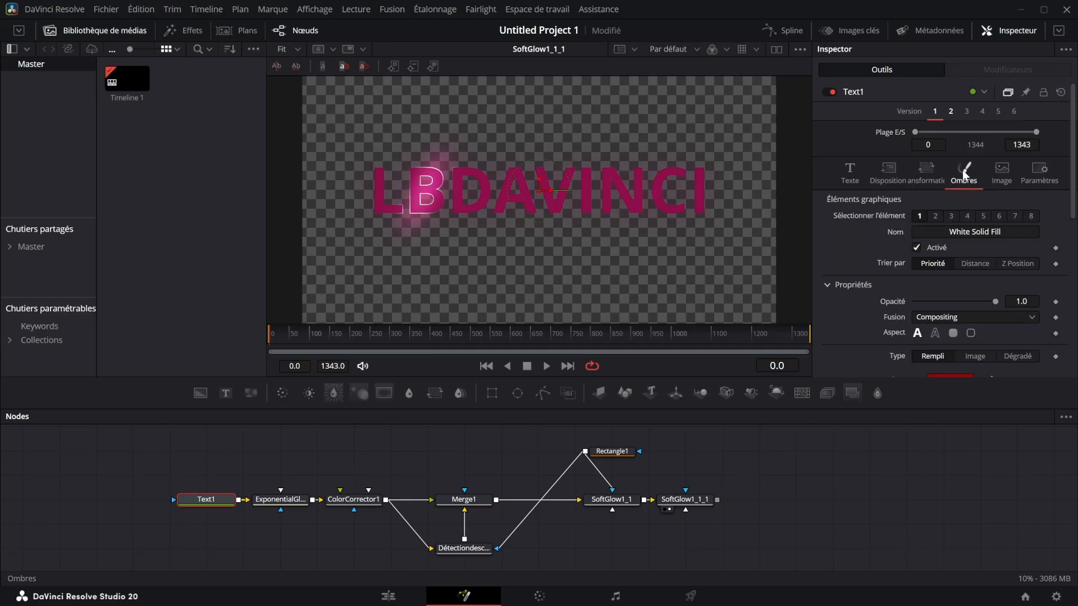
{"action": "scroll", "coordinate": [1004, 280], "scroll_direction": "down", "scroll_amount": 2}
{"action": "left_click", "coordinate": [1019, 280]}
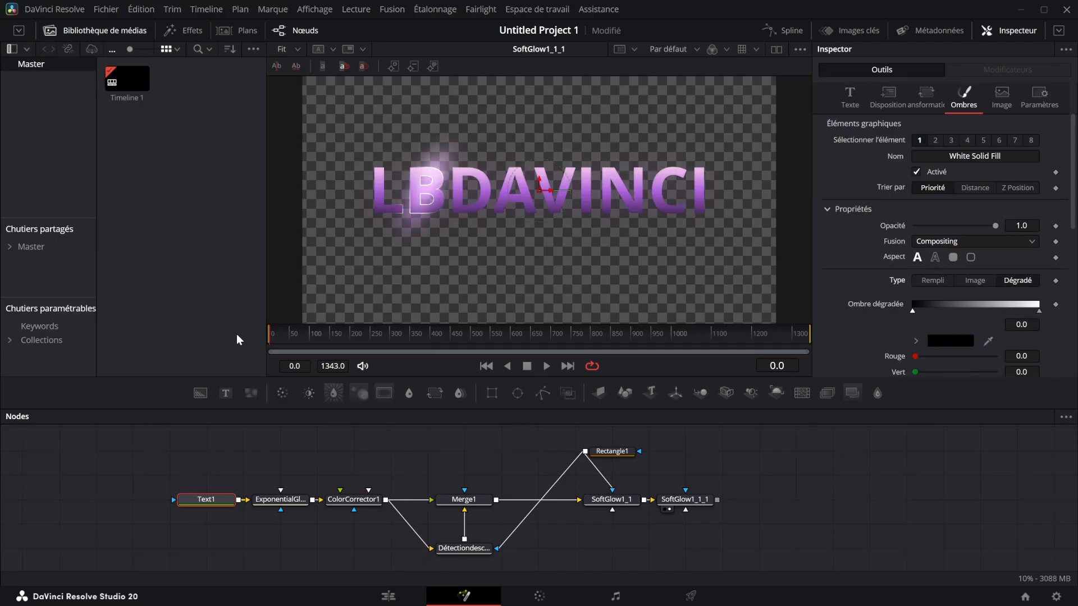
{"action": "left_click", "coordinate": [354, 499]}
{"action": "left_click_drag", "start_coordinate": [976, 184], "coordinate": [1005, 139]}
- Edit Text1's shading gradient: set the white end stop to black, add a stop near the middle and choose its colour
{"action": "left_click", "coordinate": [206, 499]}
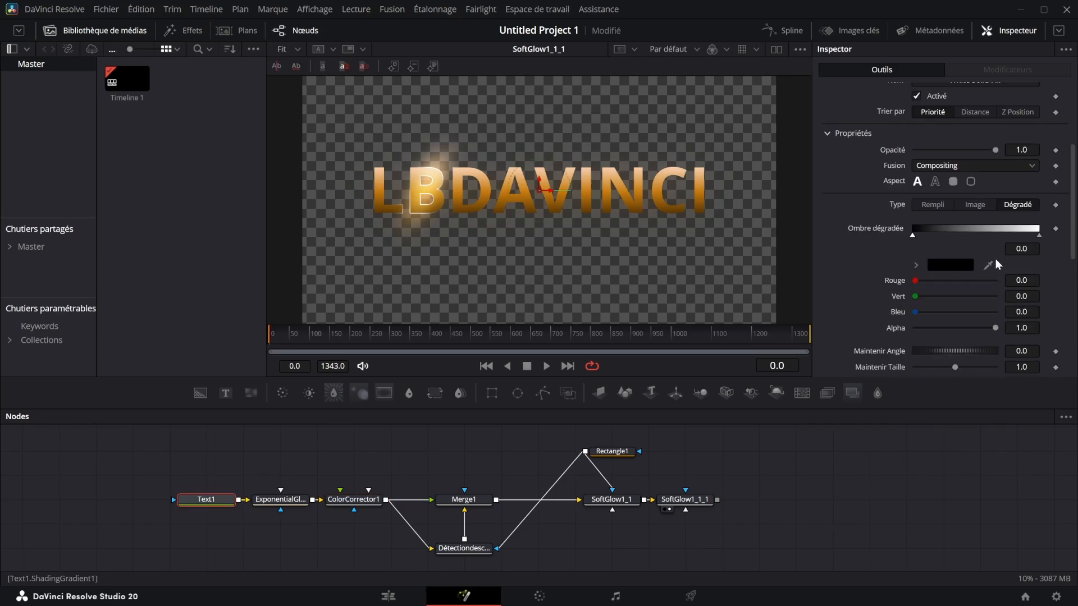
{"action": "left_click", "coordinate": [1041, 238]}
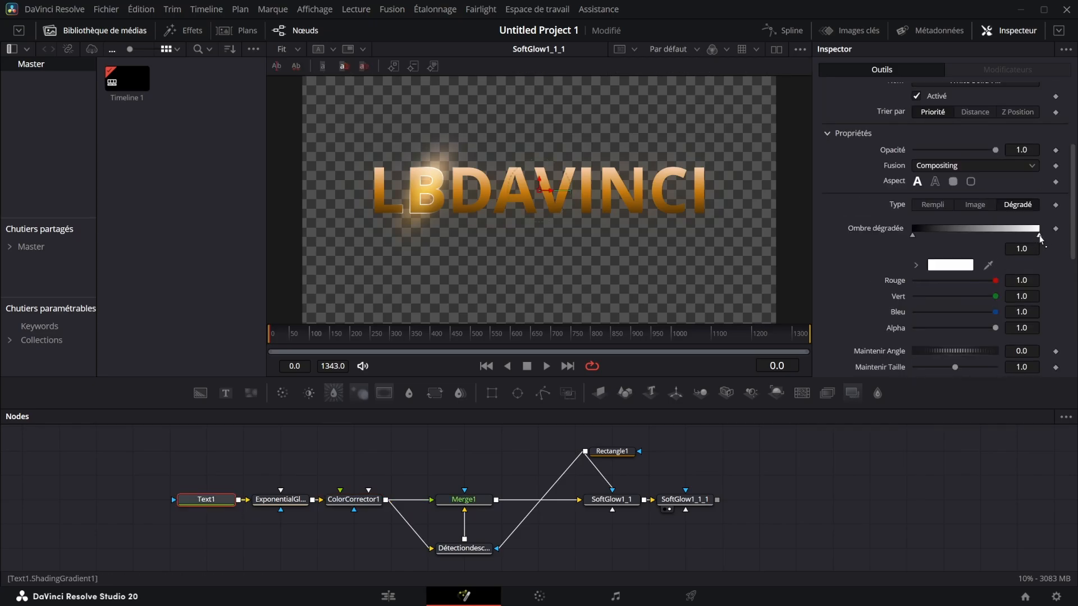
{"action": "left_click", "coordinate": [951, 265]}
{"action": "left_click_drag", "start_coordinate": [678, 227], "coordinate": [678, 385]}
{"action": "left_click", "coordinate": [681, 414]}
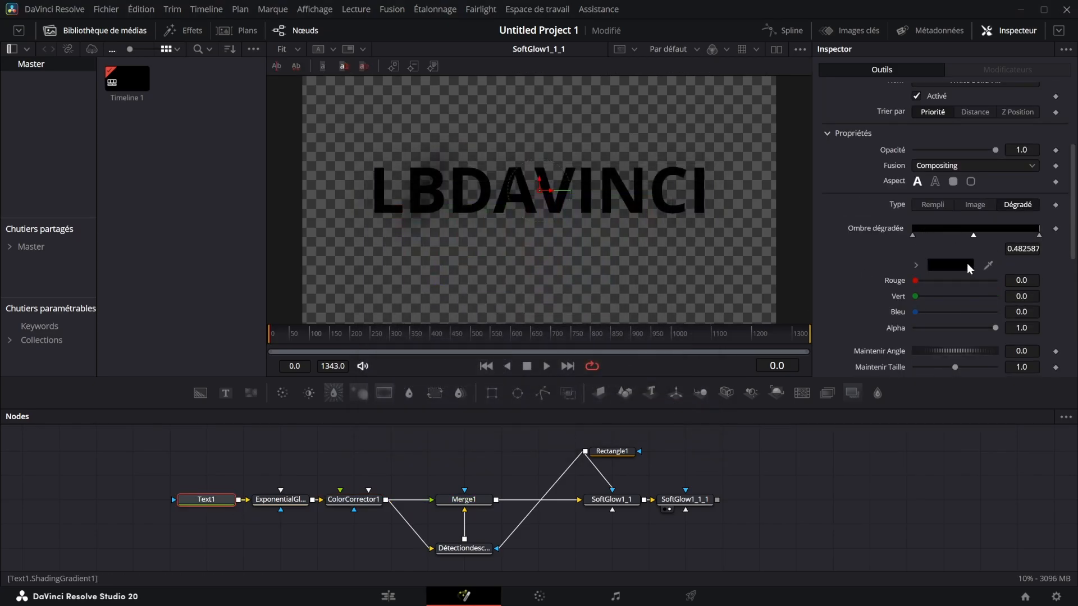
{"action": "left_click", "coordinate": [969, 264]}
{"action": "left_click_drag", "start_coordinate": [679, 317], "coordinate": [721, 280]}
{"action": "left_click", "coordinate": [786, 277]}
- Undo the gradient and tint changes to restore the solid red text
{"action": "key", "text": "ctrl+z"}
{"action": "key", "text": "ctrl+z"}
{"action": "key", "text": "ctrl+z"}
- Tint the Color Corrector's master range orange-red with an intensity of 1.0
{"action": "left_click", "coordinate": [354, 499]}
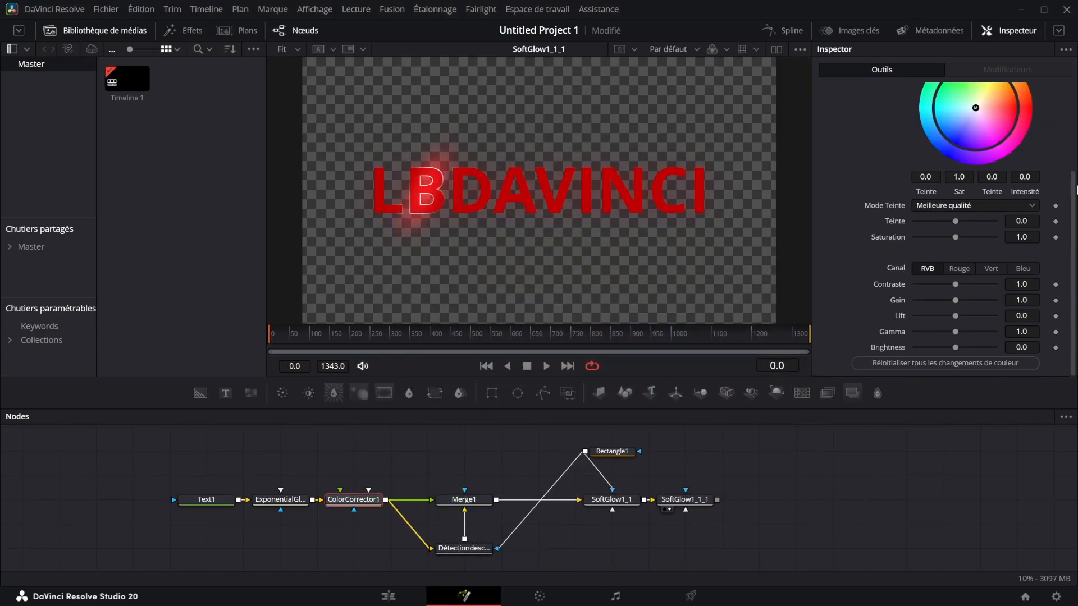
{"action": "scroll", "coordinate": [954, 225], "scroll_direction": "up", "scroll_amount": 3}
{"action": "mouse_move", "coordinate": [1017, 235]}
{"action": "left_mouse_down"}
{"action": "mouse_move", "coordinate": [993, 201]}
{"action": "mouse_move", "coordinate": [1026, 240]}
{"action": "mouse_move", "coordinate": [1022, 224]}
{"action": "left_mouse_up"}
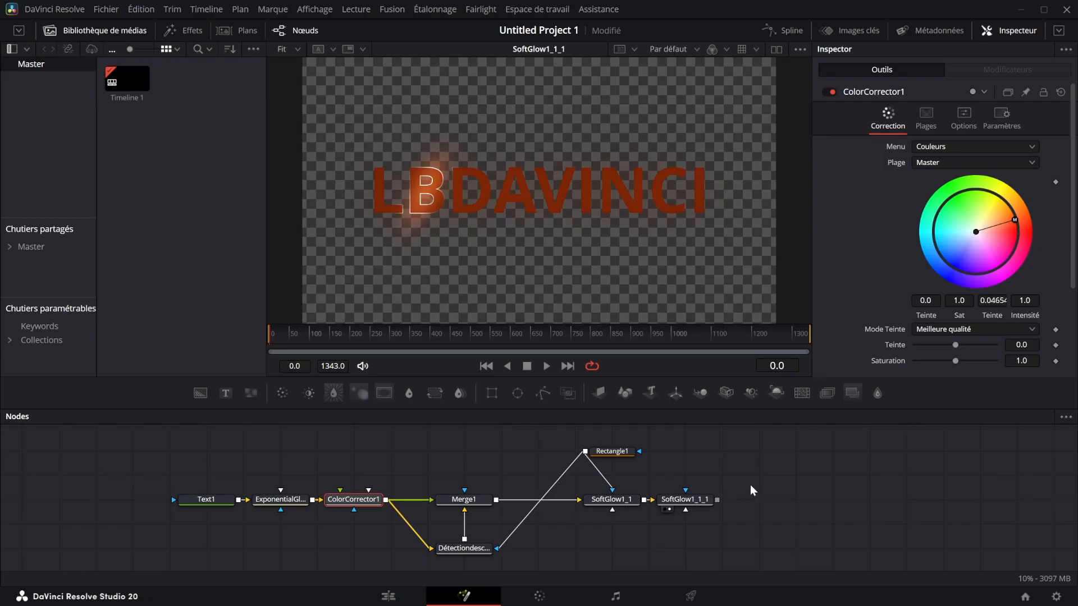
- Keyframe Rectangle1's centre from X 0.048 at frame 0 to beyond the text's right end at frame 51, and enable its motion blur
{"action": "left_click", "coordinate": [612, 451]}
{"action": "left_click_drag", "start_coordinate": [428, 178], "coordinate": [325, 190]}
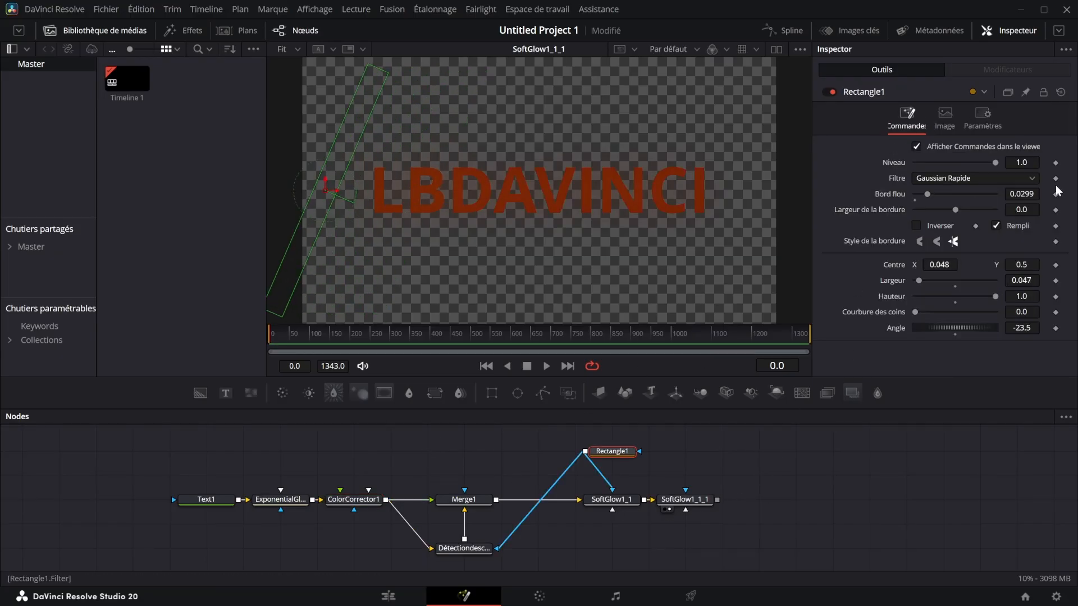
{"action": "left_click", "coordinate": [1056, 266]}
{"action": "left_click", "coordinate": [293, 340]}
{"action": "left_click_drag", "start_coordinate": [326, 191], "coordinate": [772, 191]}
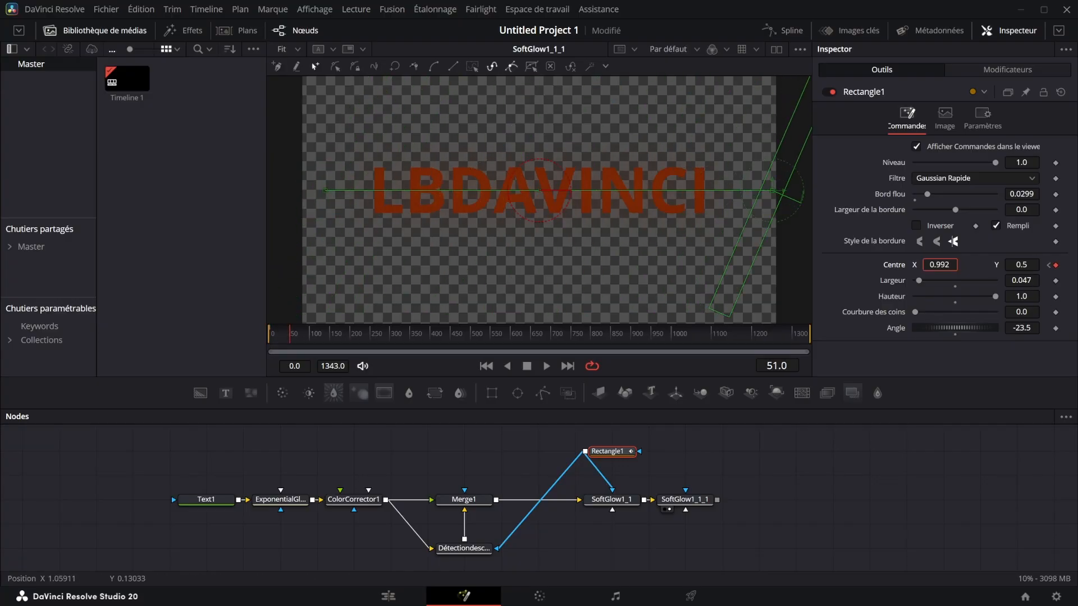
{"action": "left_click", "coordinate": [982, 118]}
- Smooth Rectangle1's displacement curve in the spline editor with ease in 70.5 and ease out 60.2, and return to frame 0
{"action": "left_click", "coordinate": [783, 30]}
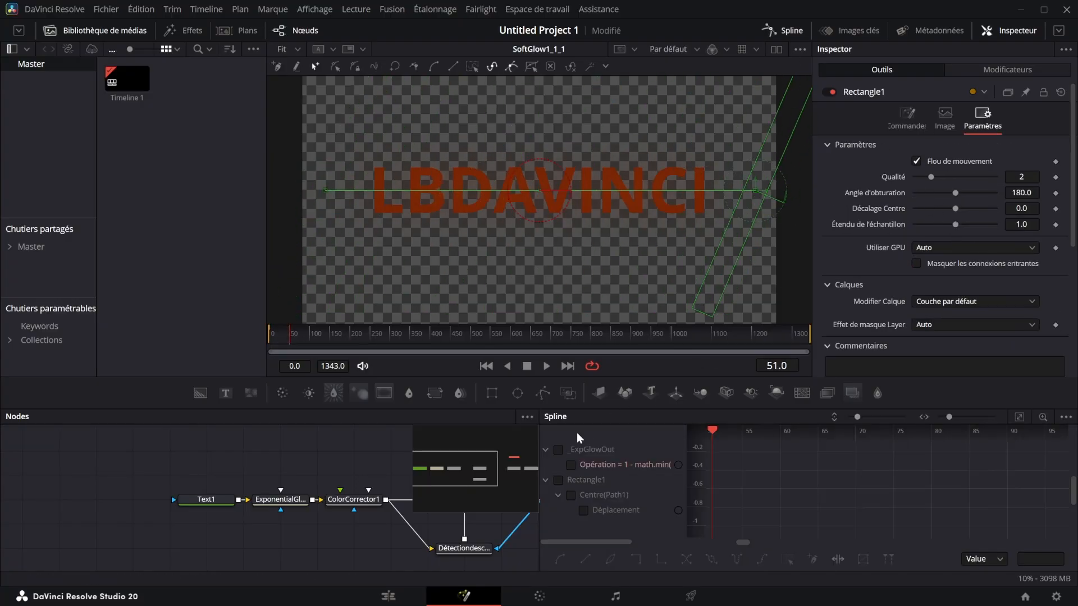
{"action": "left_click", "coordinate": [558, 480]}
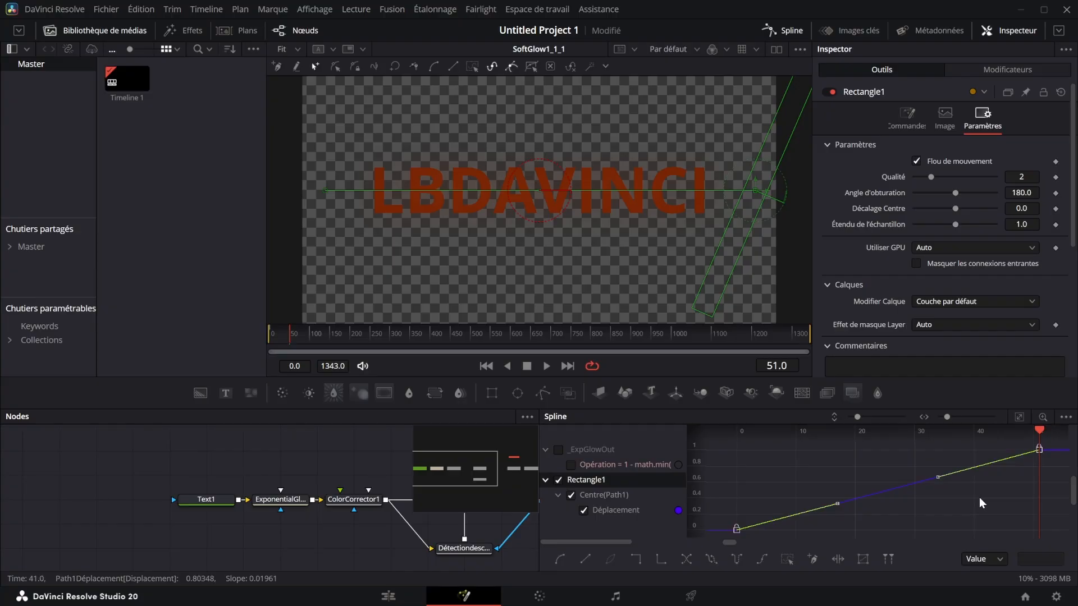
{"action": "key", "text": "t"}
{"action": "left_click_drag", "start_coordinate": [935, 434], "coordinate": [1035, 437]}
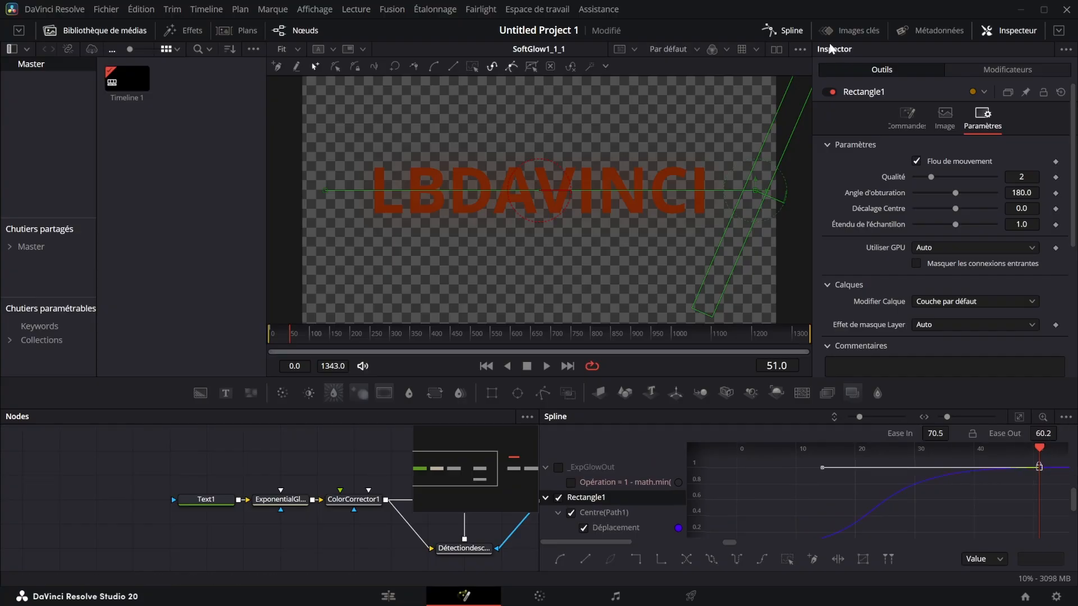
{"action": "left_click", "coordinate": [783, 30]}
{"action": "left_click_drag", "start_coordinate": [292, 334], "coordinate": [260, 341]}
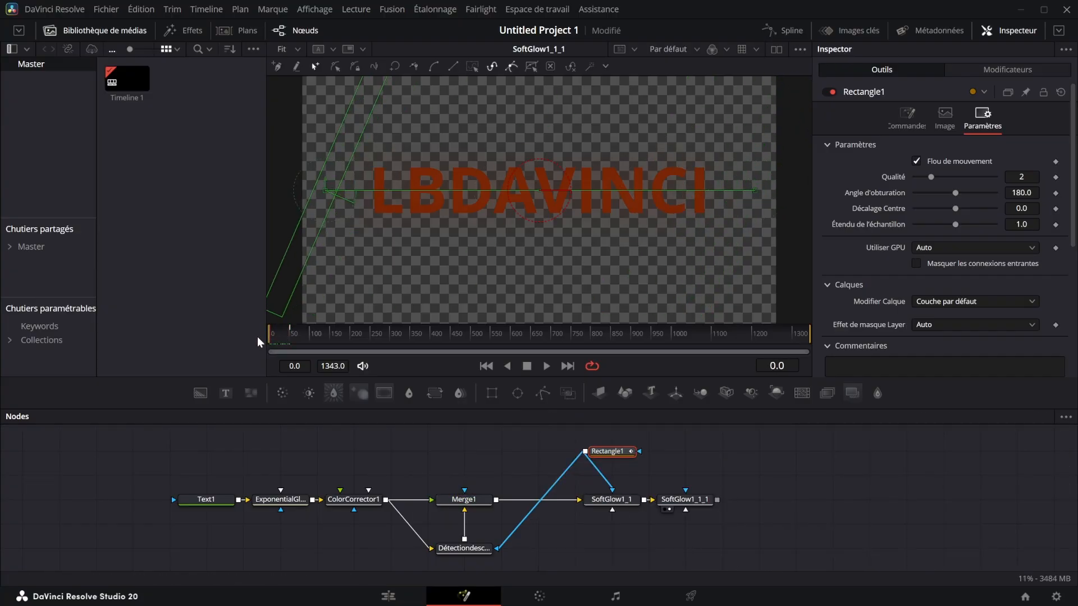
- Add a Sortie média (MO) node after SoftGlow1_1_1
{"action": "left_click", "coordinate": [696, 501]}
{"action": "key", "text": "shift+space"}
{"action": "type", "text": "mo"}
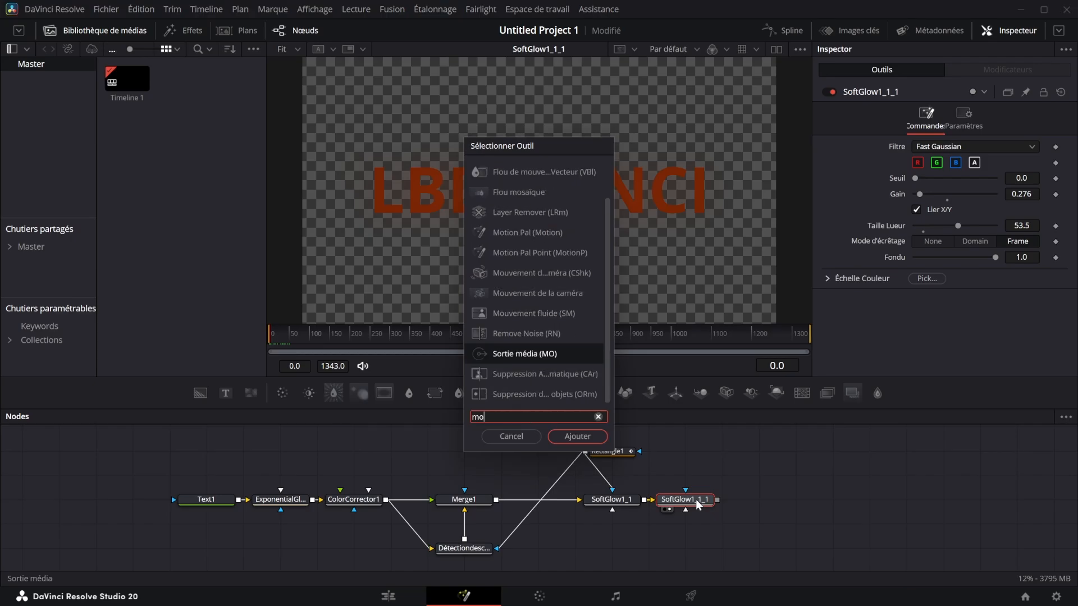
{"action": "key", "text": "Return"}
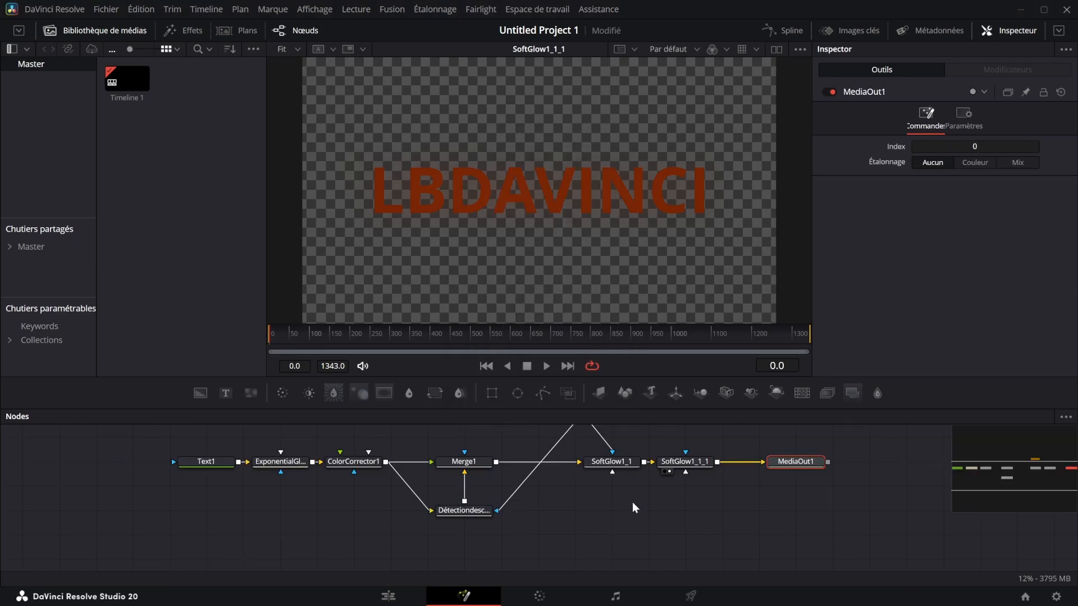
- Create a macro from all the nodes and name it SHINE
{"action": "key", "text": "ctrl+a"}
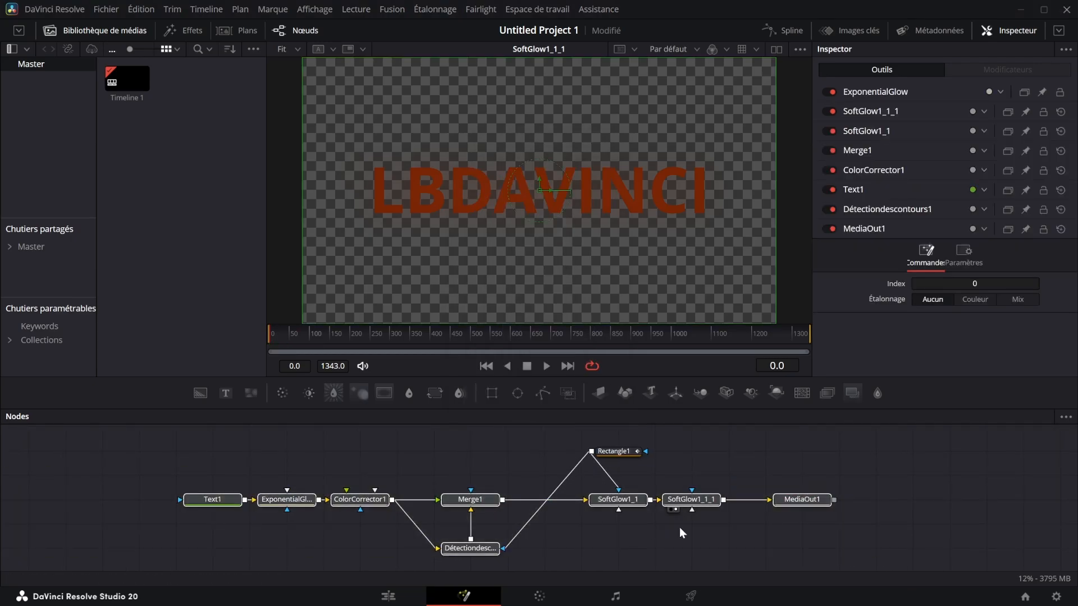
{"action": "right_click", "coordinate": [693, 469]}
{"action": "mouse_move", "coordinate": [756, 352]}
{"action": "right_click", "coordinate": [494, 499]}
{"action": "mouse_move", "coordinate": [561, 238]}
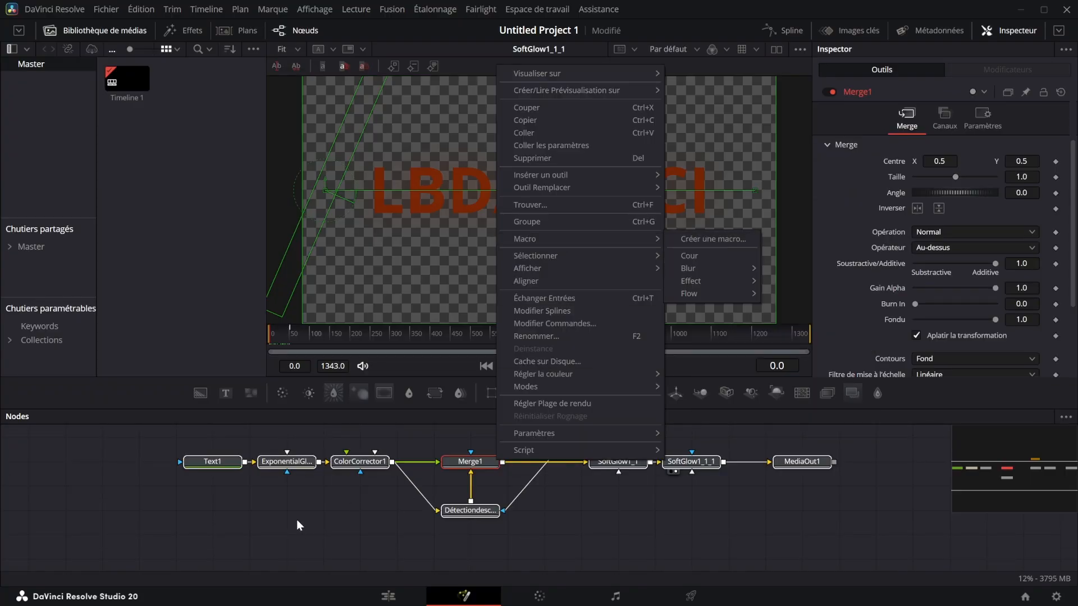
{"action": "left_click", "coordinate": [705, 239]}
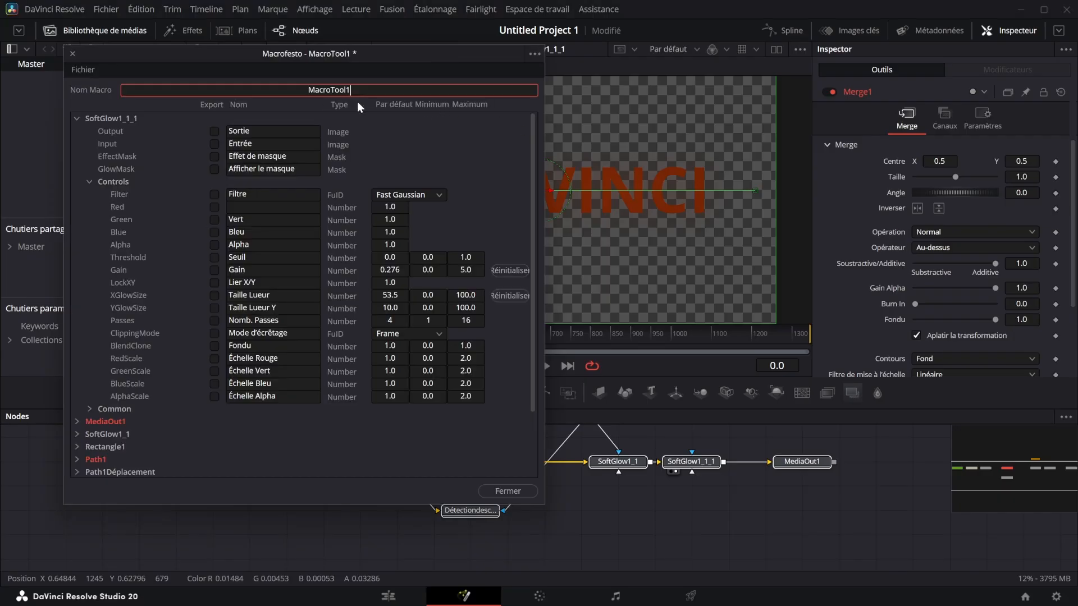
{"action": "type", "text": "SHINE"}
{"action": "scroll", "coordinate": [196, 269], "scroll_direction": "down", "scroll_amount": 2}
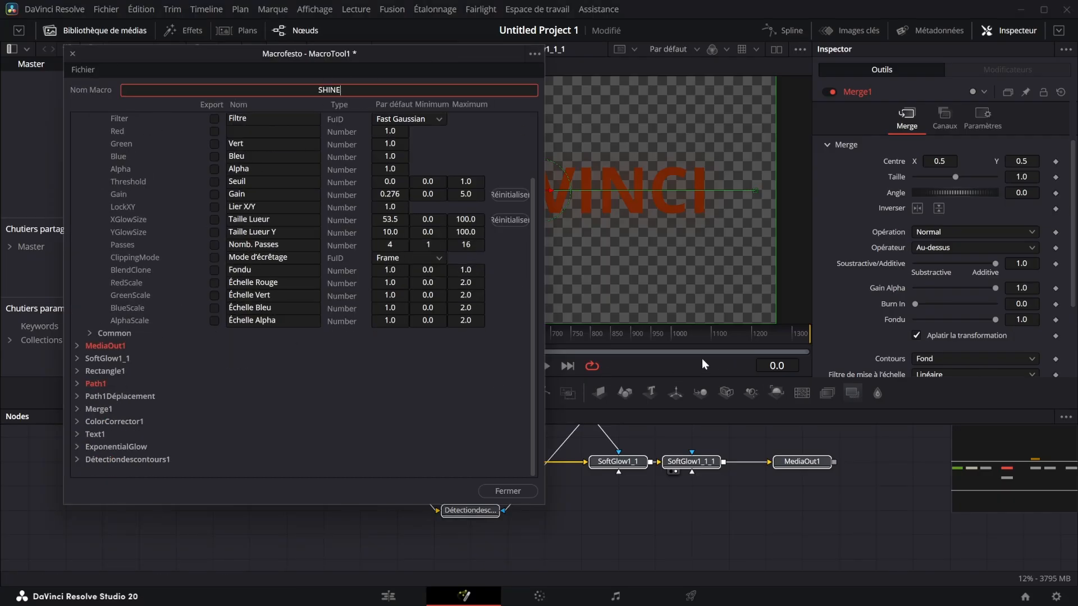
{"action": "key", "text": "Return"}
- Export ExponentialGlow's Gain, Radius and Falloff as macro parameters
{"action": "left_click", "coordinate": [77, 447]}
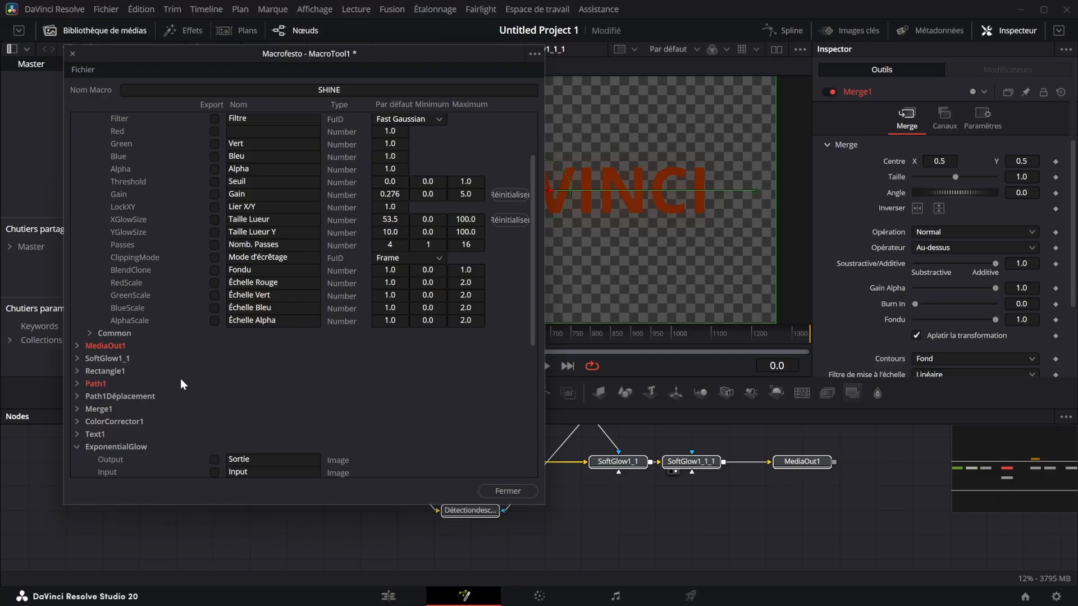
{"action": "scroll", "coordinate": [169, 383], "scroll_direction": "down", "scroll_amount": 5}
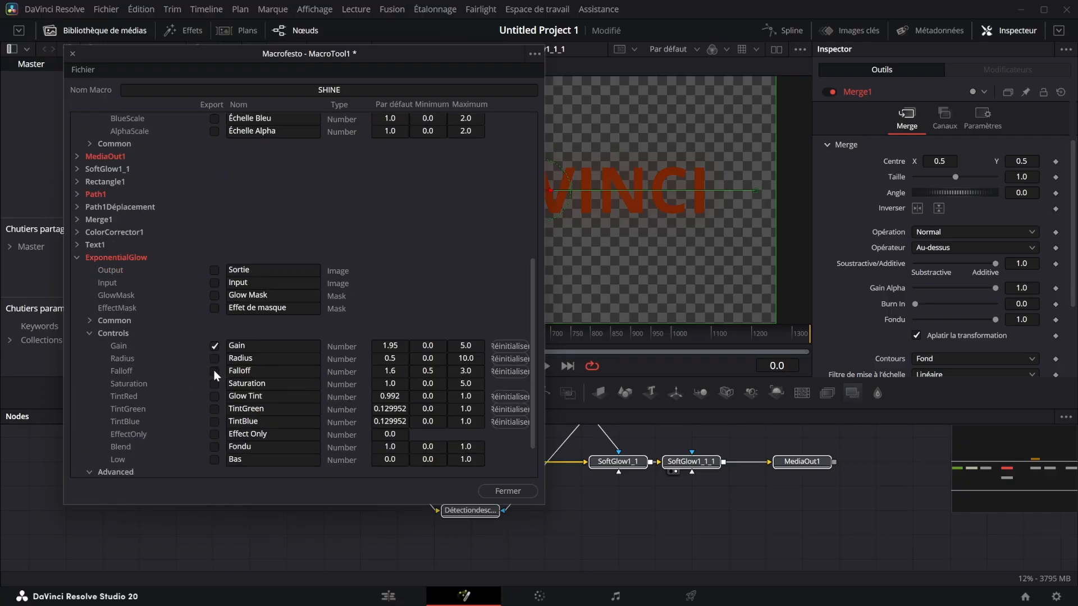
{"action": "scroll", "coordinate": [254, 416], "scroll_direction": "down", "scroll_amount": 8}
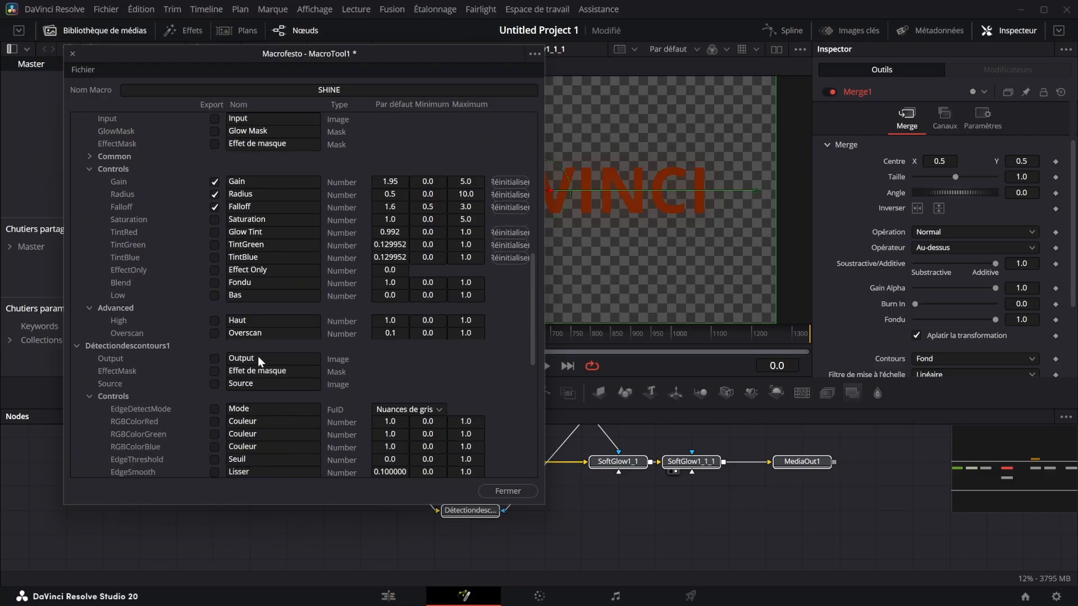
- Check the edge detection node's settings and export its Mode, Épaisseur du contour, Hautes lumières and Gamma parameters in the macro
{"action": "left_click_drag", "start_coordinate": [340, 56], "coordinate": [936, 285]}
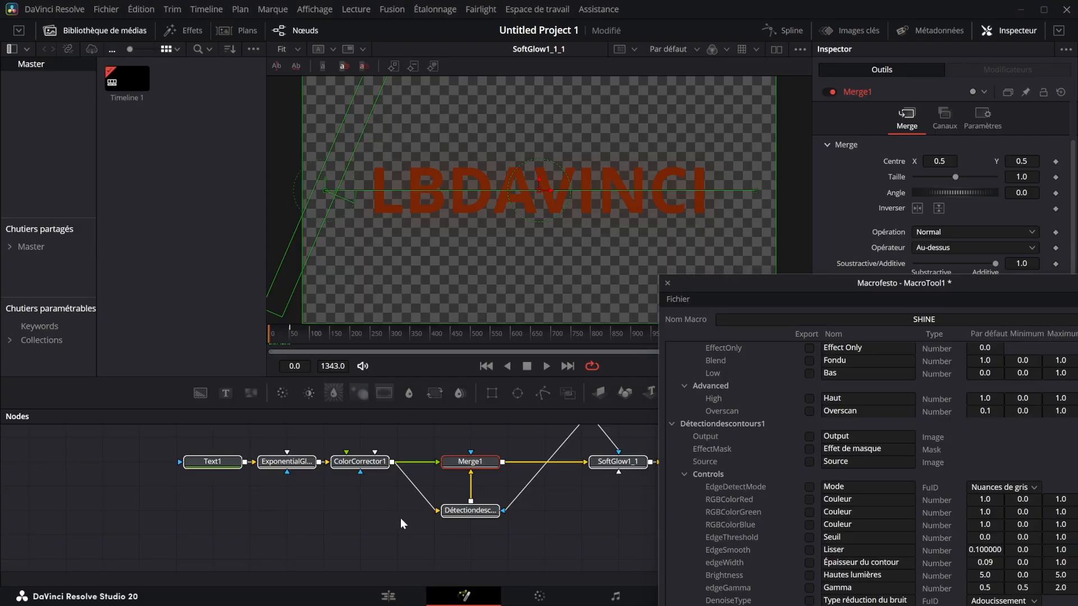
{"action": "left_click", "coordinate": [485, 511]}
{"action": "left_click_drag", "start_coordinate": [874, 292], "coordinate": [437, 133]}
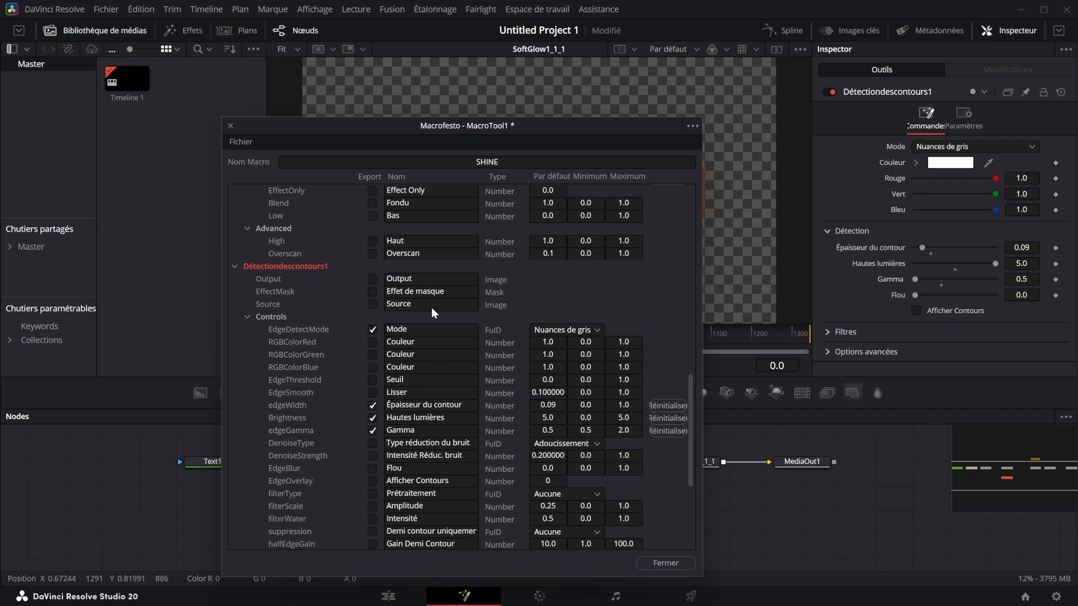
- Export the Gain and Taille Lueur parameters of SoftGlow1_1_1 in the macro
{"action": "scroll", "coordinate": [417, 356], "scroll_direction": "up", "scroll_amount": 8}
{"action": "scroll", "coordinate": [393, 342], "scroll_direction": "up", "scroll_amount": 7}
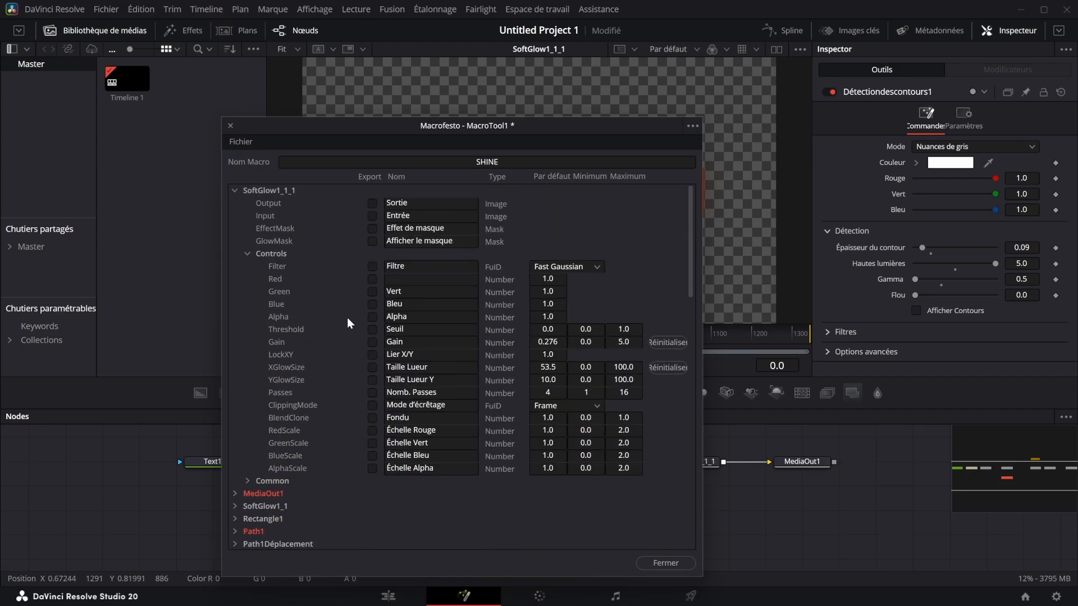
{"action": "left_click", "coordinate": [372, 343]}
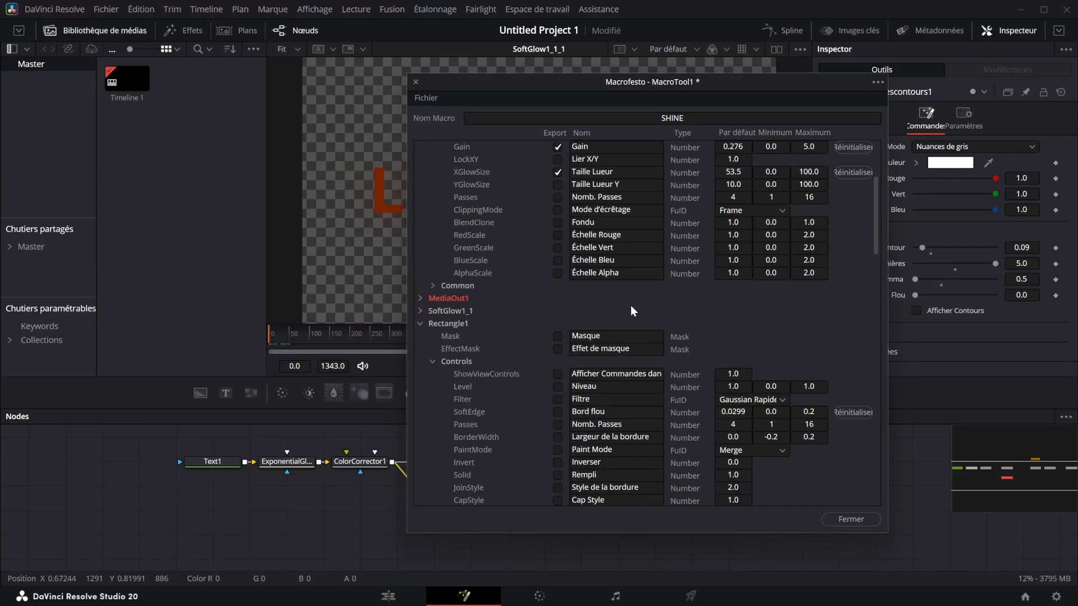
- Export Rectangle1's Bord flou and Centre parameters in the macro
{"action": "scroll", "coordinate": [595, 326], "scroll_direction": "down", "scroll_amount": 2}
{"action": "scroll", "coordinate": [567, 371], "scroll_direction": "down", "scroll_amount": 1}
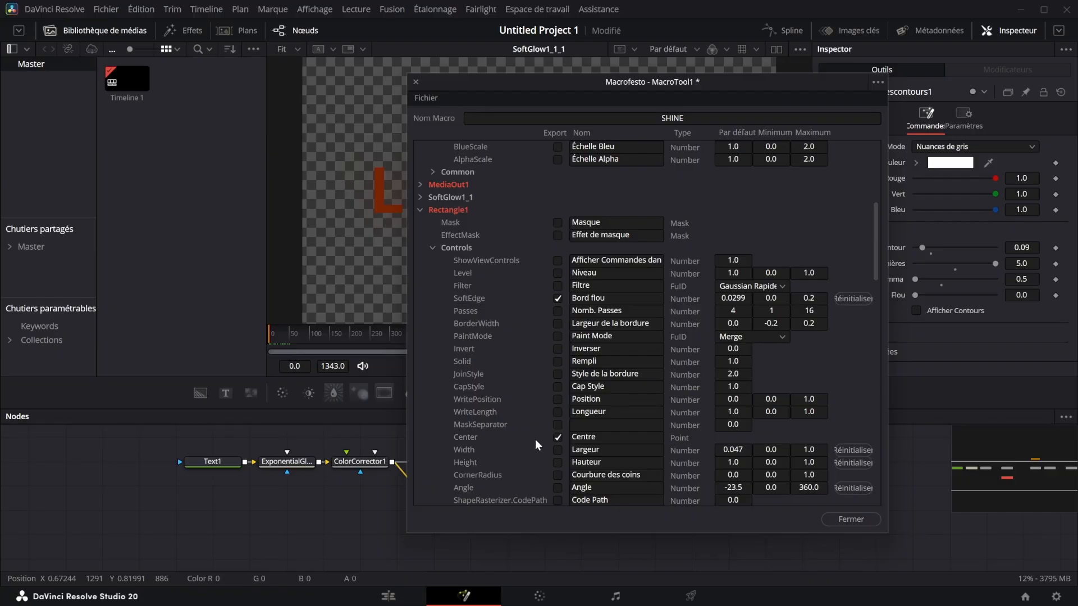
{"action": "scroll", "coordinate": [430, 212], "scroll_direction": "down", "scroll_amount": 10}
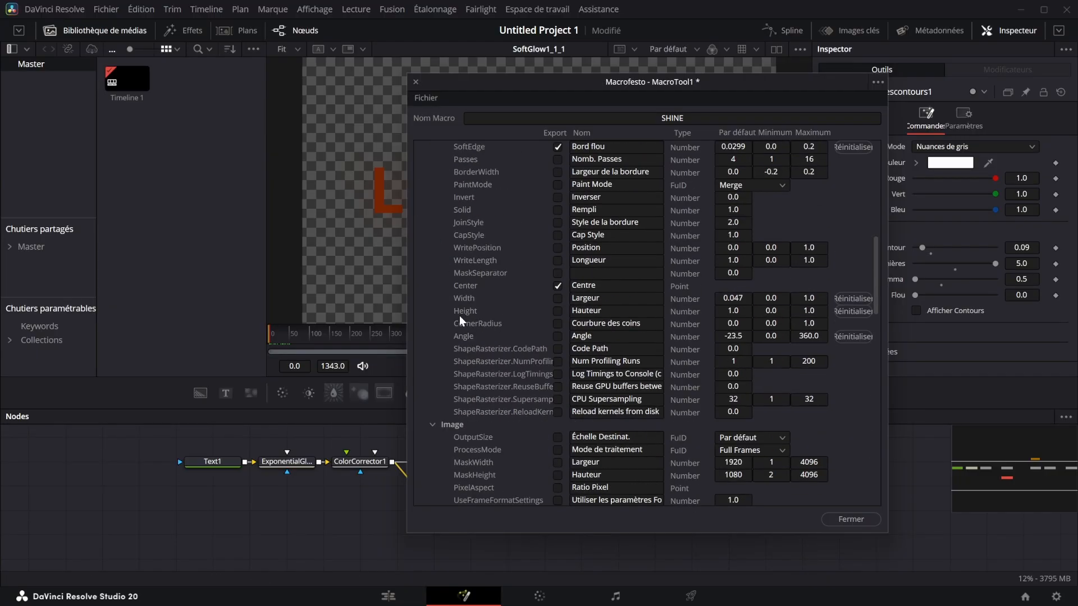
- Export Text1's Mode de traitement, Texte, Police and Style parameters in the macro
{"action": "left_click", "coordinate": [422, 375]}
{"action": "scroll", "coordinate": [650, 369], "scroll_direction": "down", "scroll_amount": 2}
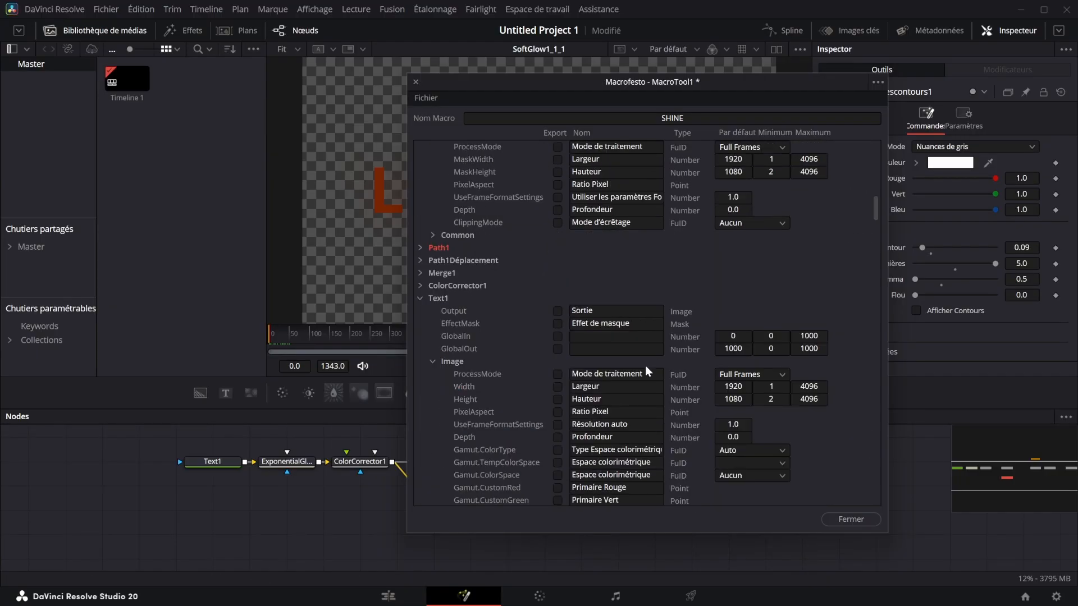
{"action": "scroll", "coordinate": [561, 383], "scroll_direction": "down", "scroll_amount": 4}
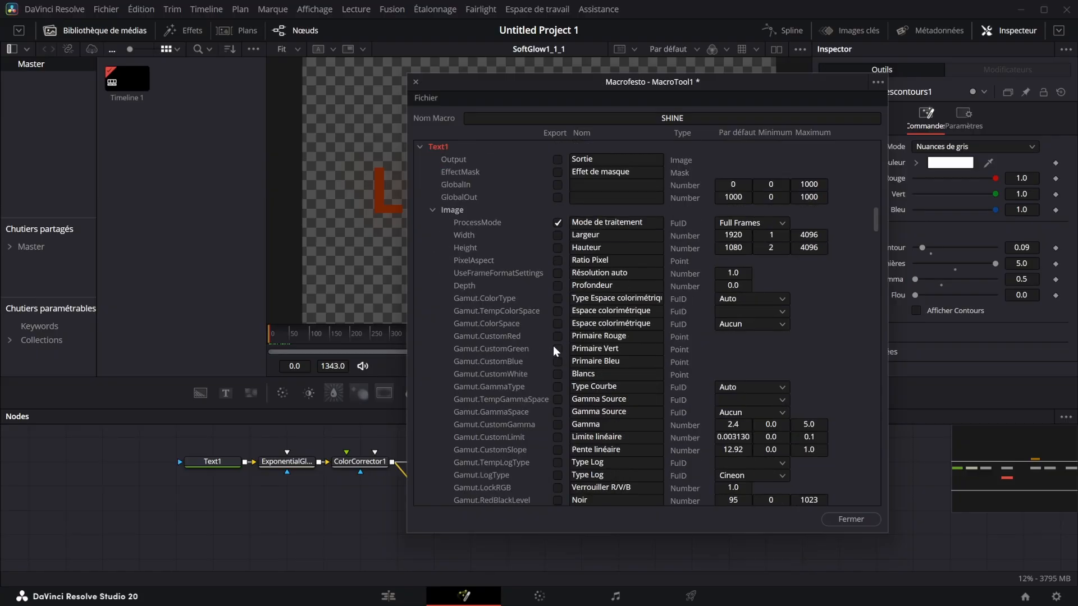
{"action": "scroll", "coordinate": [666, 295], "scroll_direction": "down", "scroll_amount": 15}
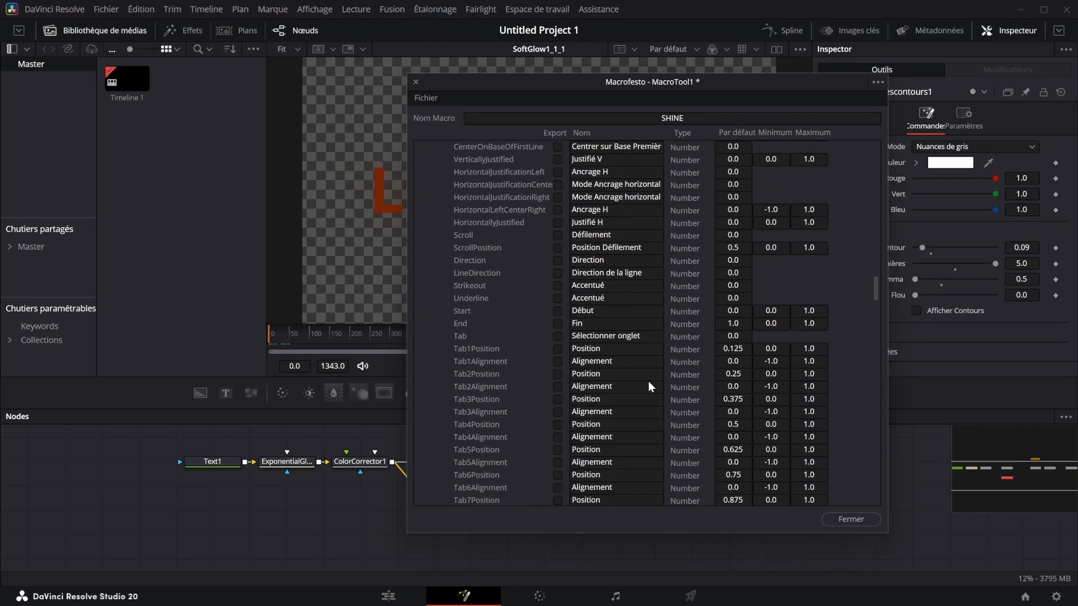
{"action": "left_click", "coordinate": [557, 311]}
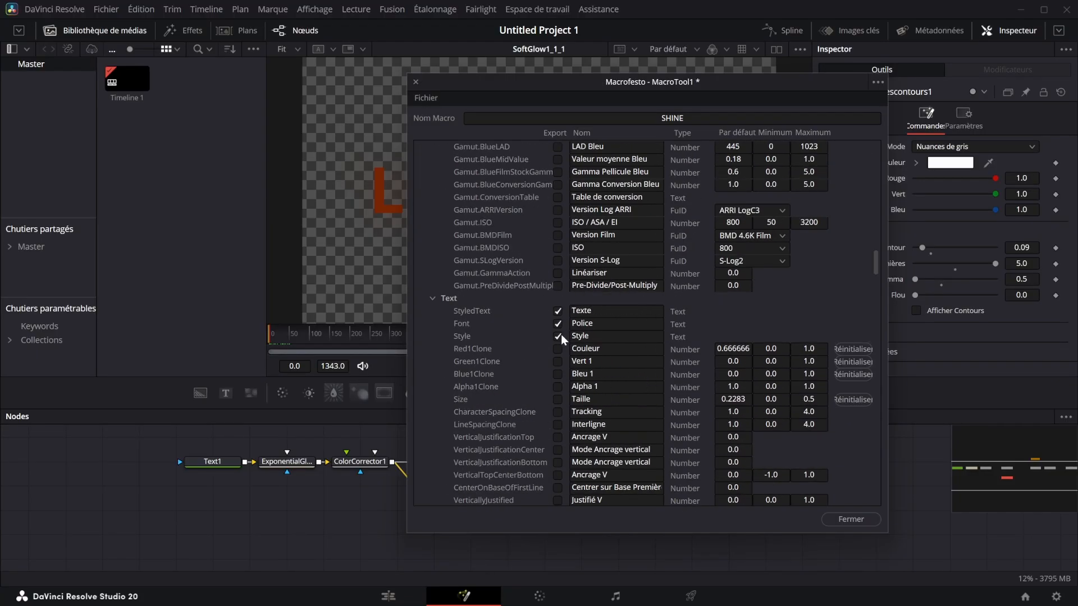
{"action": "scroll", "coordinate": [621, 361], "scroll_direction": "down", "scroll_amount": 12}
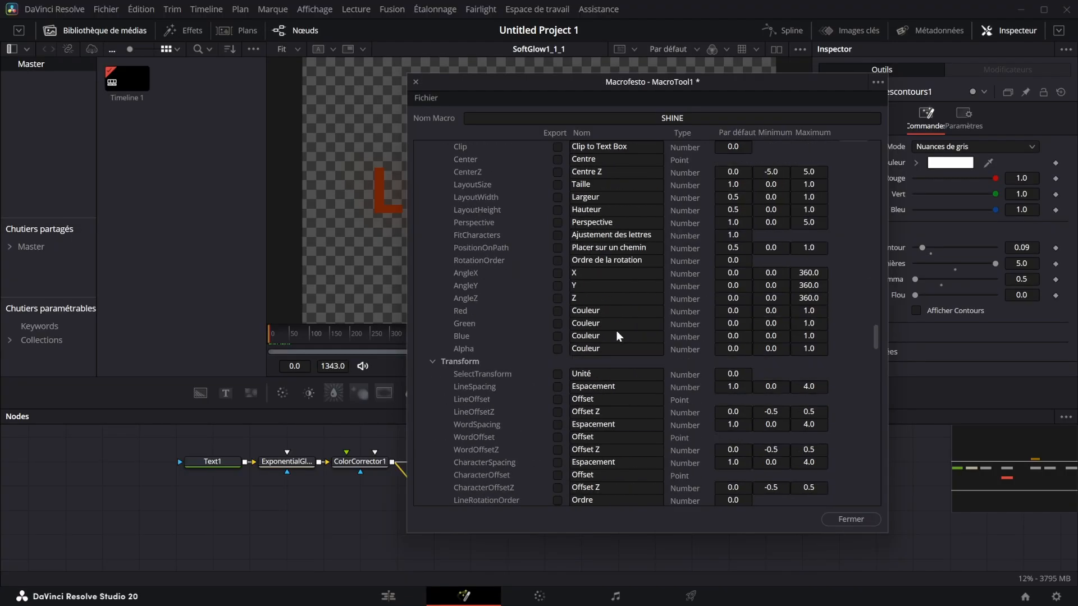
- Export ColorCorrector1's Menu and WheelHue1 (Teinte) parameters in the macro
{"action": "scroll", "coordinate": [615, 336], "scroll_direction": "up", "scroll_amount": 15}
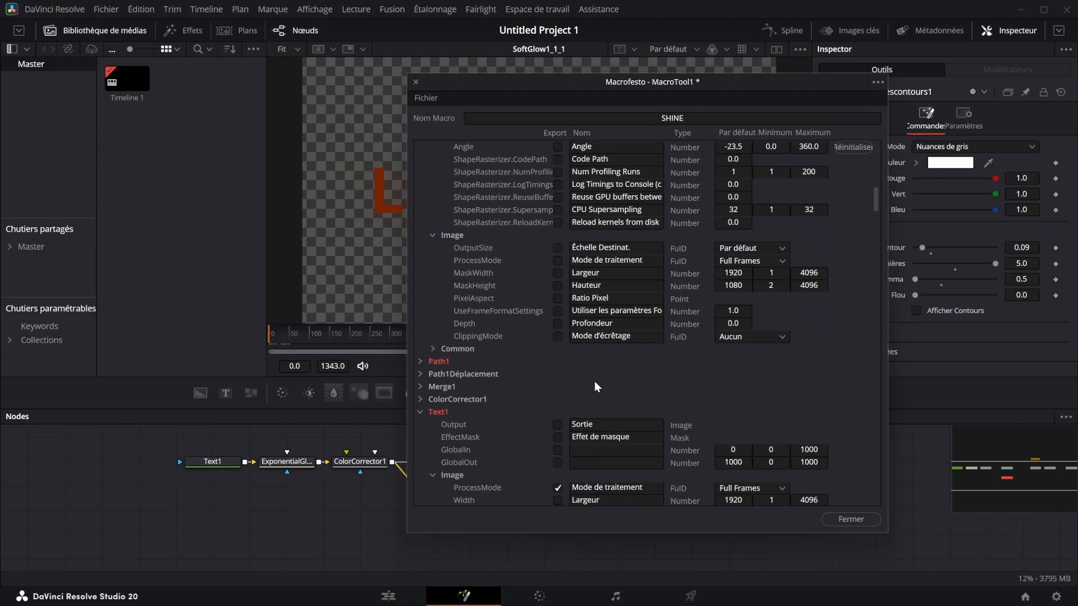
{"action": "left_click", "coordinate": [437, 398]}
{"action": "scroll", "coordinate": [685, 304], "scroll_direction": "down", "scroll_amount": 10}
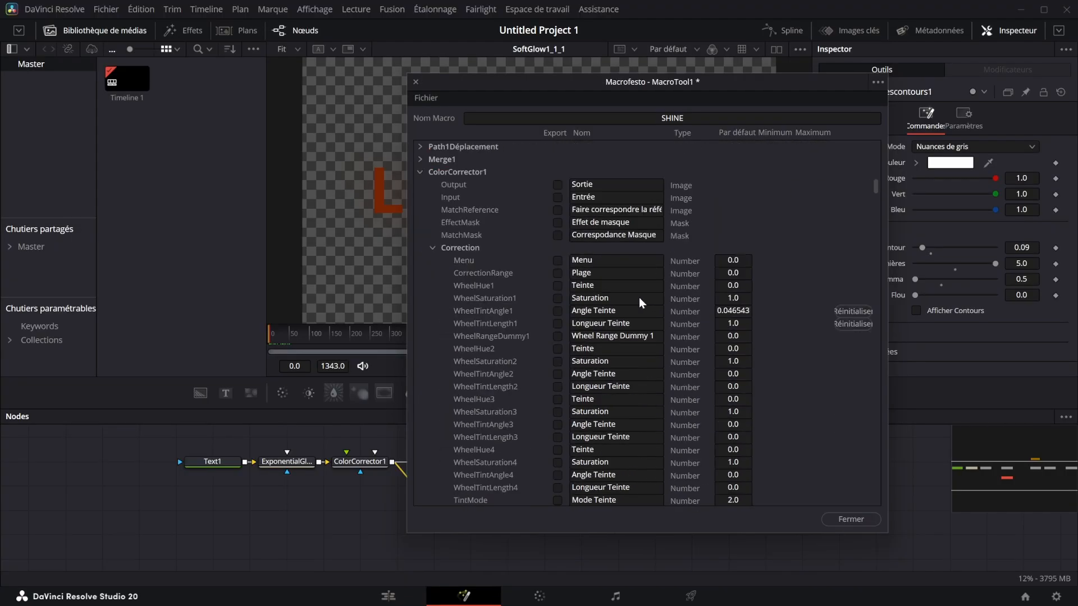
{"action": "scroll", "coordinate": [639, 295], "scroll_direction": "up", "scroll_amount": 8}
{"action": "left_click", "coordinate": [558, 261]}
{"action": "scroll", "coordinate": [561, 331], "scroll_direction": "up", "scroll_amount": 1}
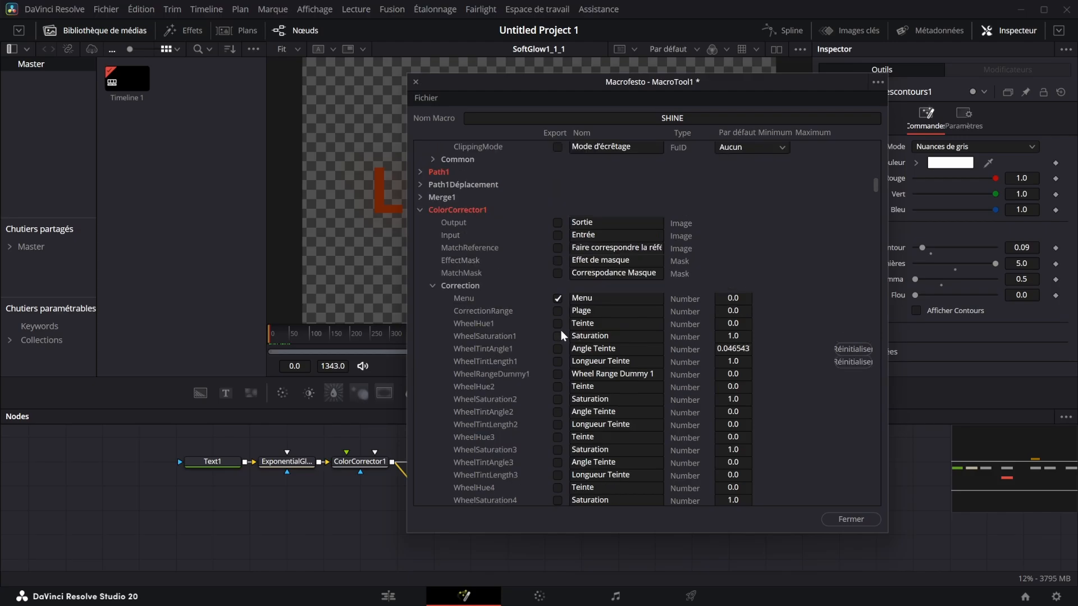
{"action": "left_click", "coordinate": [558, 324]}
{"action": "scroll", "coordinate": [602, 372], "scroll_direction": "down", "scroll_amount": 5}
{"action": "scroll", "coordinate": [678, 358], "scroll_direction": "up", "scroll_amount": 10}
- Save the SHINE macro as a settings file in the Téléchargements folder and close the macro editor
{"action": "left_click", "coordinate": [425, 98]}
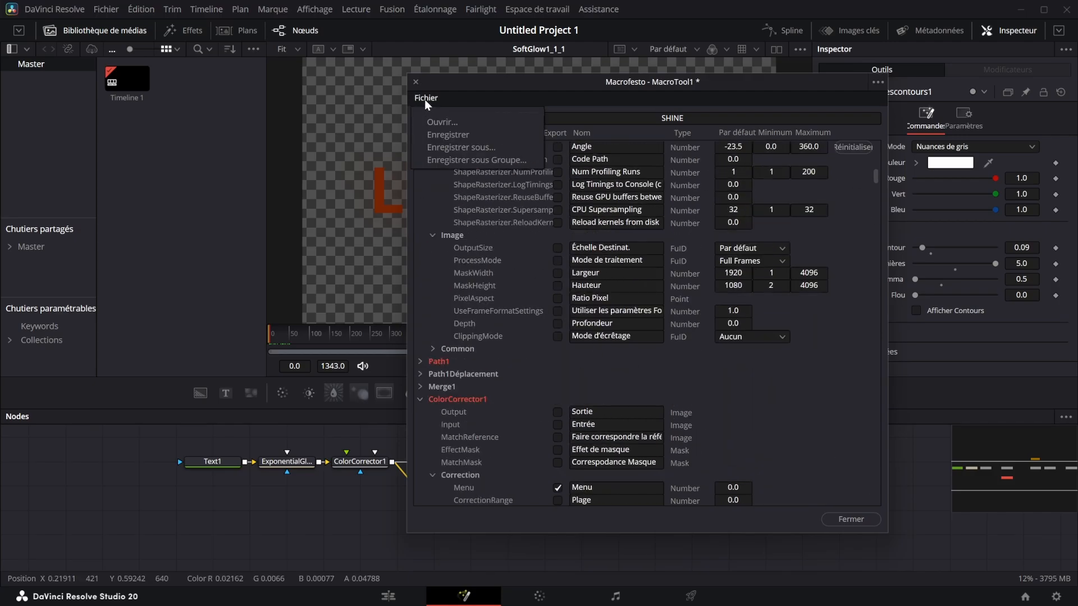
{"action": "left_click", "coordinate": [463, 145]}
{"action": "scroll", "coordinate": [62, 101], "scroll_direction": "up", "scroll_amount": 10}
{"action": "left_click", "coordinate": [58, 121]}
{"action": "left_click", "coordinate": [430, 216]}
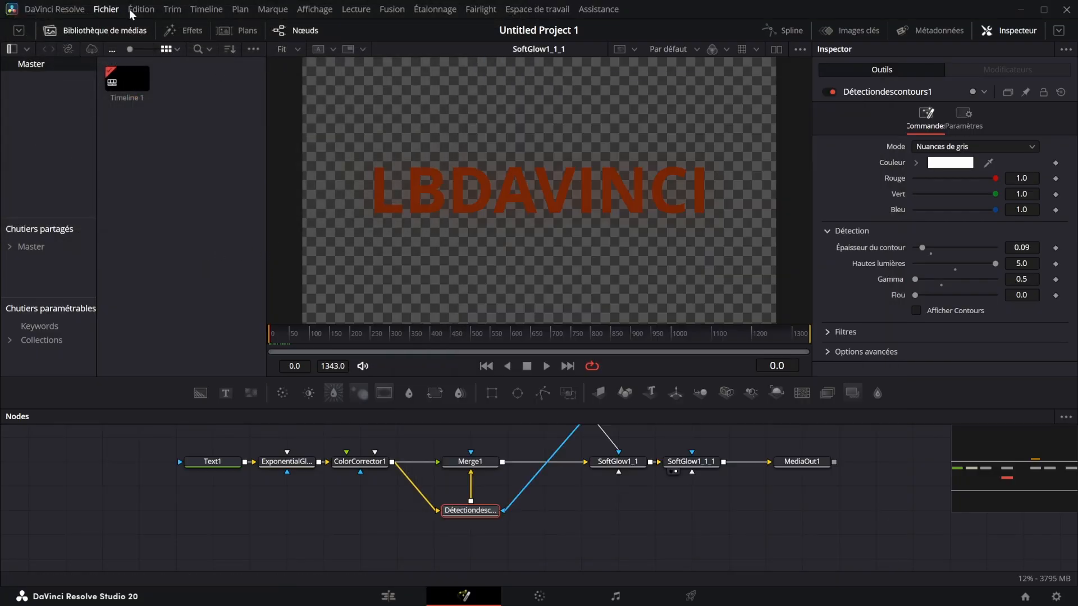
- Add the SHINE.setting file from the Téléchargements folder to the Edit Generators templates, and close the file explorer
{"action": "left_click", "coordinate": [171, 31]}
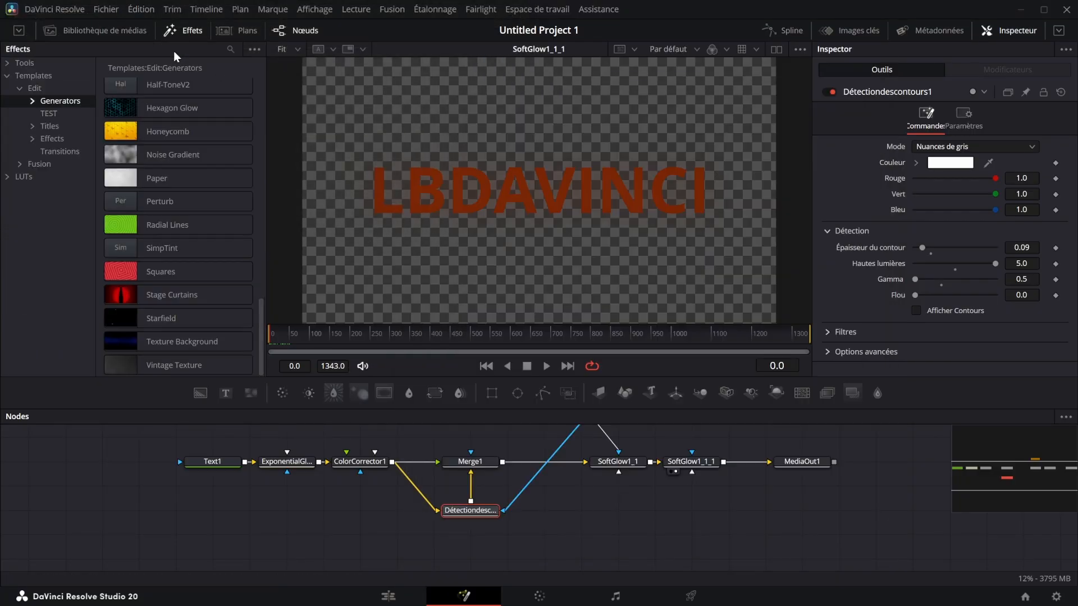
{"action": "left_click", "coordinate": [388, 597]}
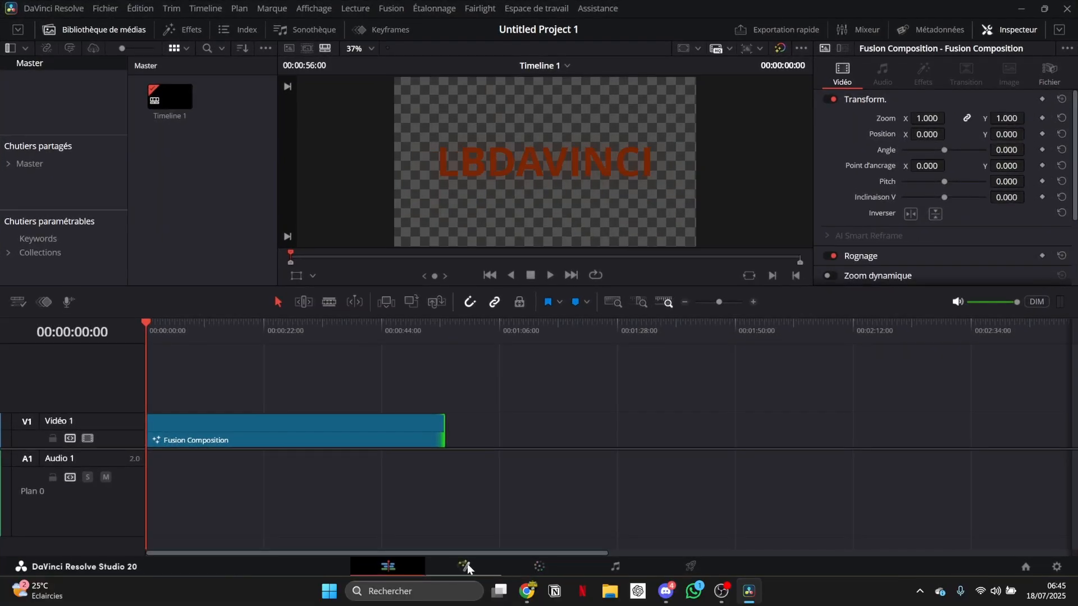
{"action": "left_click", "coordinate": [467, 565]}
{"action": "left_click", "coordinate": [610, 591]}
{"action": "left_click_drag", "start_coordinate": [350, 556], "coordinate": [161, 192]}
{"action": "left_click_drag", "start_coordinate": [1012, 448], "coordinate": [800, 432]}
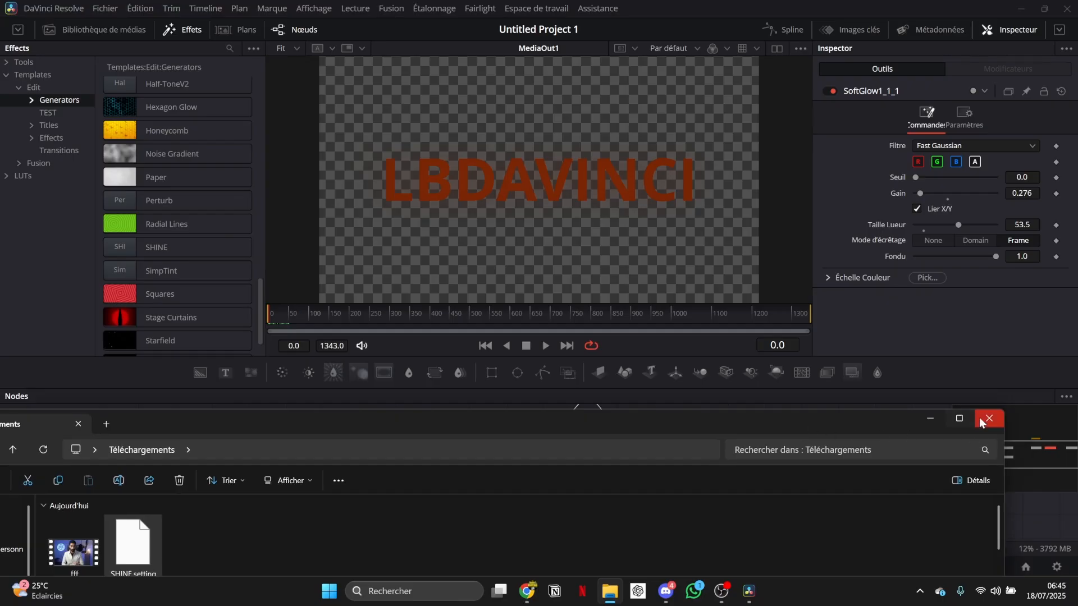
{"action": "left_click", "coordinate": [994, 419]}
- Add the SHINE generator to the node graph below the existing text nodes
{"action": "scroll", "coordinate": [167, 177], "scroll_direction": "down", "scroll_amount": 2}
{"action": "scroll", "coordinate": [163, 184], "scroll_direction": "up", "scroll_amount": 1}
{"action": "left_click", "coordinate": [160, 225]}
{"action": "left_click_drag", "start_coordinate": [160, 225], "coordinate": [336, 517]}
- Set the SHINE node's text to "enrfj" and its glow Gain to about 0.866
{"action": "scroll", "coordinate": [943, 253], "scroll_direction": "down", "scroll_amount": 5}
{"action": "double_click", "coordinate": [842, 185]}
{"action": "type", "text": "enrfj"}
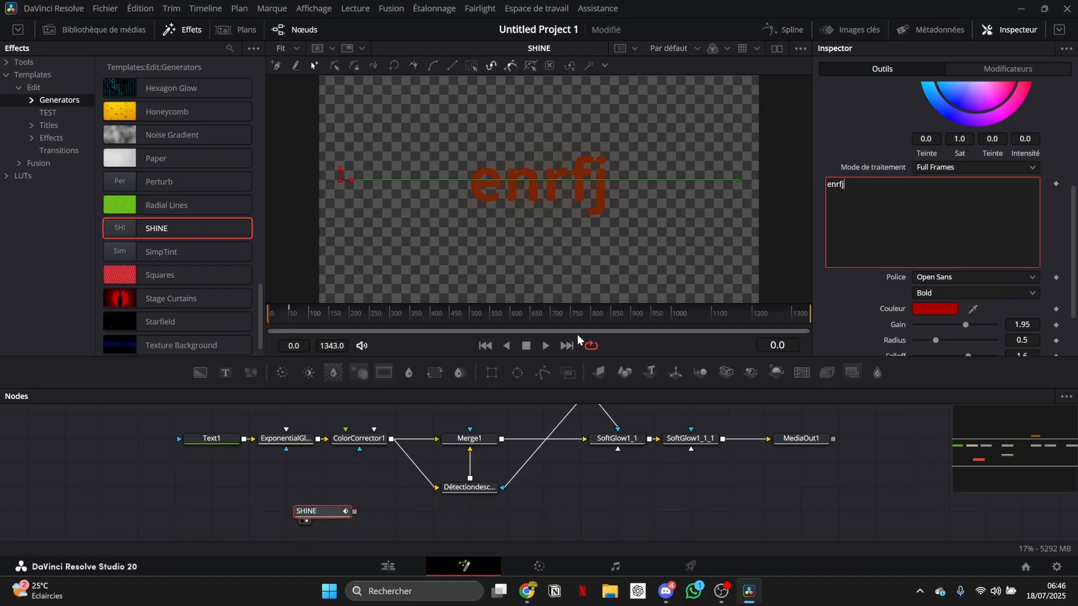
{"action": "scroll", "coordinate": [939, 138], "scroll_direction": "up", "scroll_amount": 5}
{"action": "left_click_drag", "start_coordinate": [939, 139], "coordinate": [930, 139]}
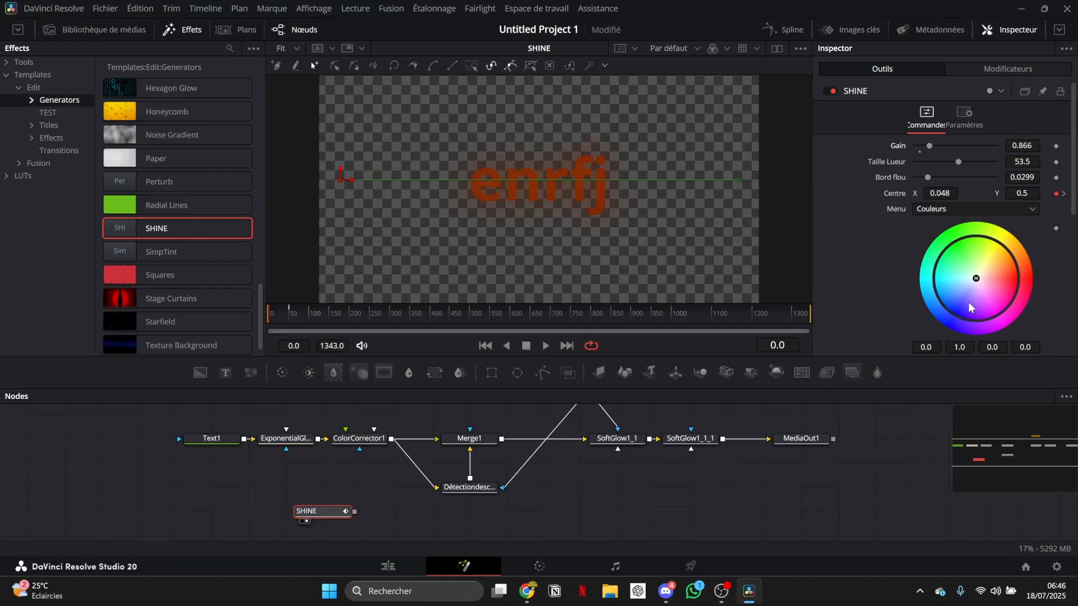
{"action": "scroll", "coordinate": [952, 234], "scroll_direction": "down", "scroll_amount": 5}
{"action": "left_click", "coordinate": [949, 233]}
{"action": "left_click_drag", "start_coordinate": [482, 152], "coordinate": [669, 218]}
{"action": "left_click", "coordinate": [749, 289]}
{"action": "key", "text": "Escape"}
- Move the SHINE light band's Centre horizontally to the middle of the text, about X 0.506 and Y 0.5
{"action": "scroll", "coordinate": [959, 308], "scroll_direction": "up", "scroll_amount": 5}
{"action": "left_click_drag", "start_coordinate": [345, 178], "coordinate": [542, 179]}
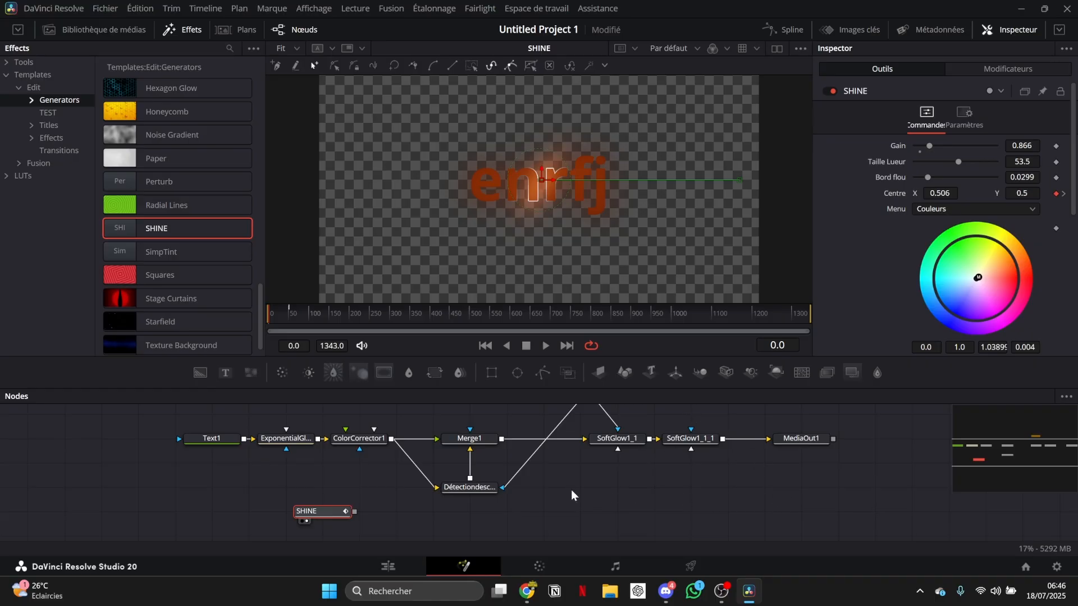
- Merge the SHINE node over a Background node, and select the SHINE node
{"action": "left_click_drag", "start_coordinate": [323, 511], "coordinate": [244, 512]}
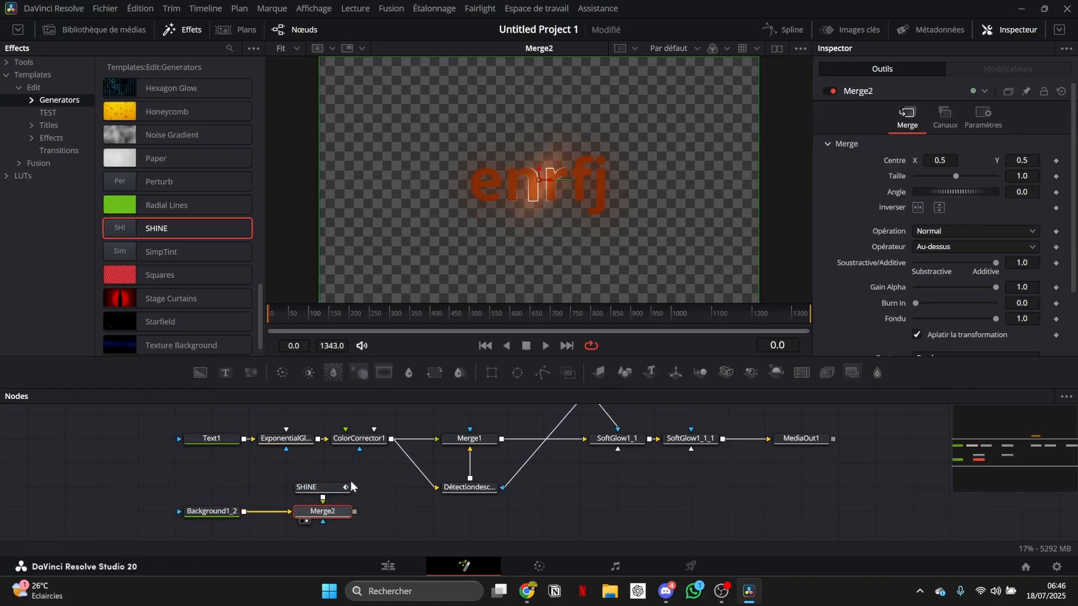
{"action": "left_click", "coordinate": [314, 487]}
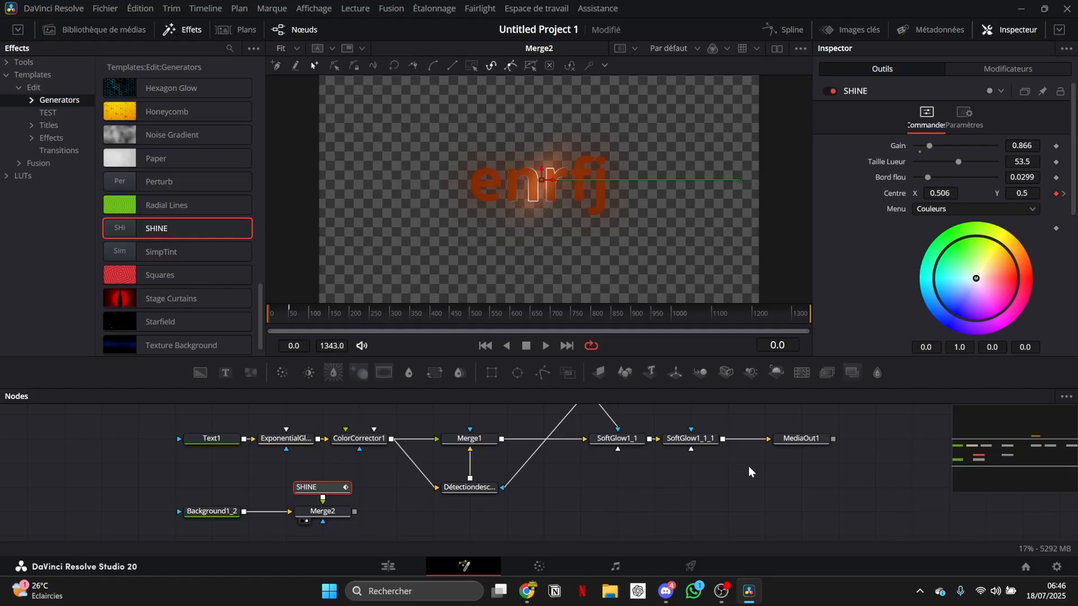